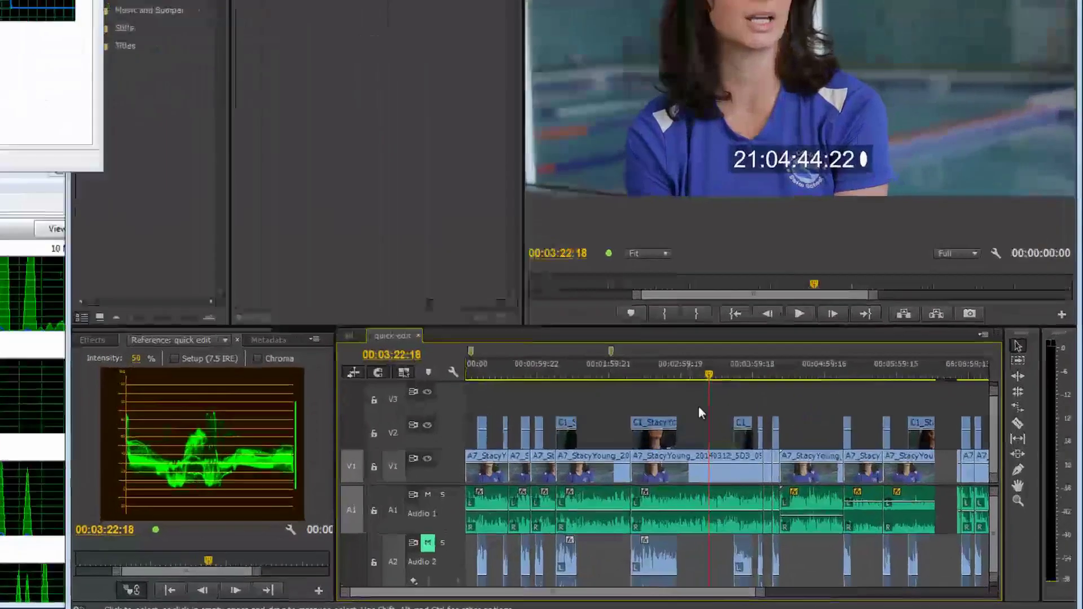
- Play the sequence from the start, 2:35 and 1:43 to check for lag
key("space")
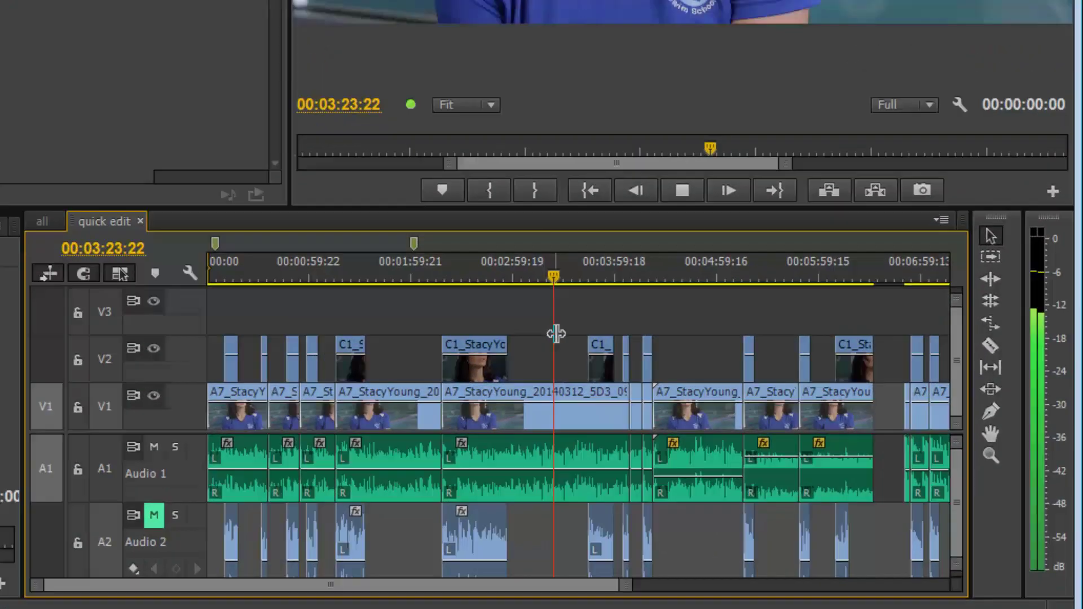
key("space")
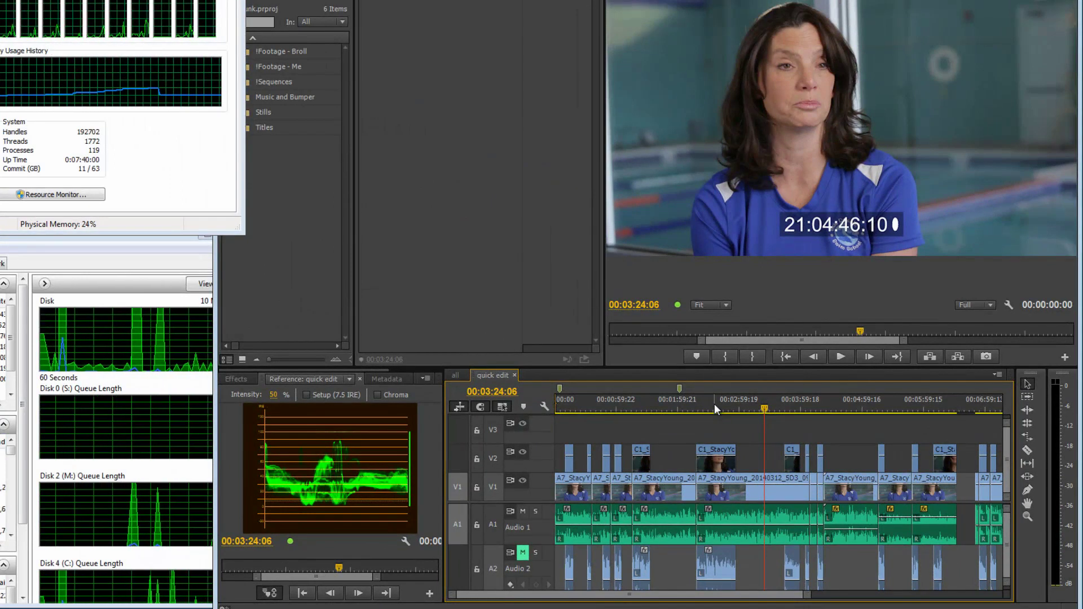
left_click(715, 405)
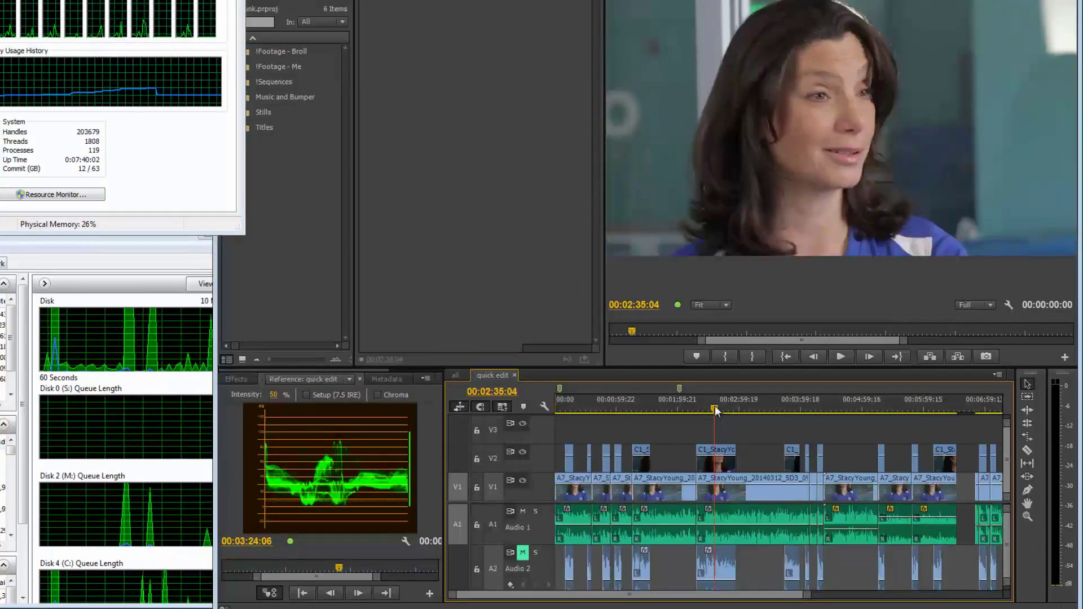
key("space")
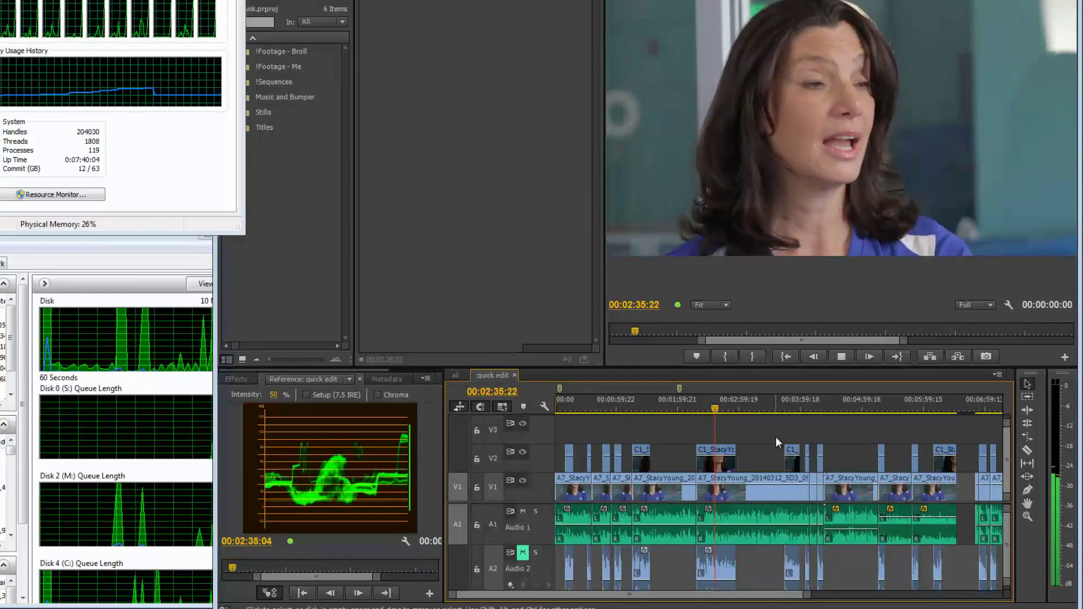
key("space")
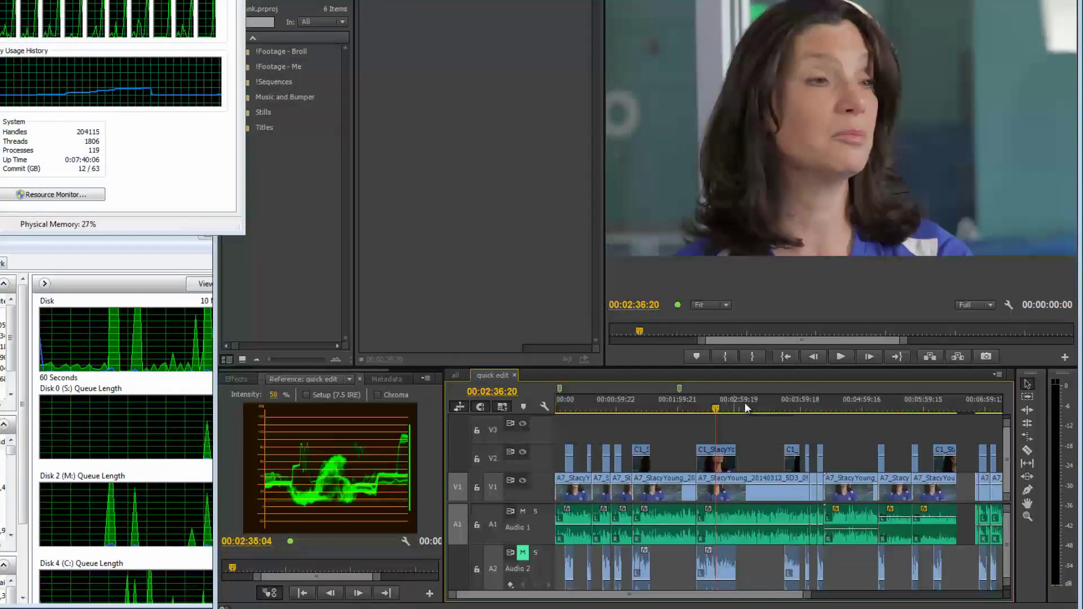
left_click(661, 409)
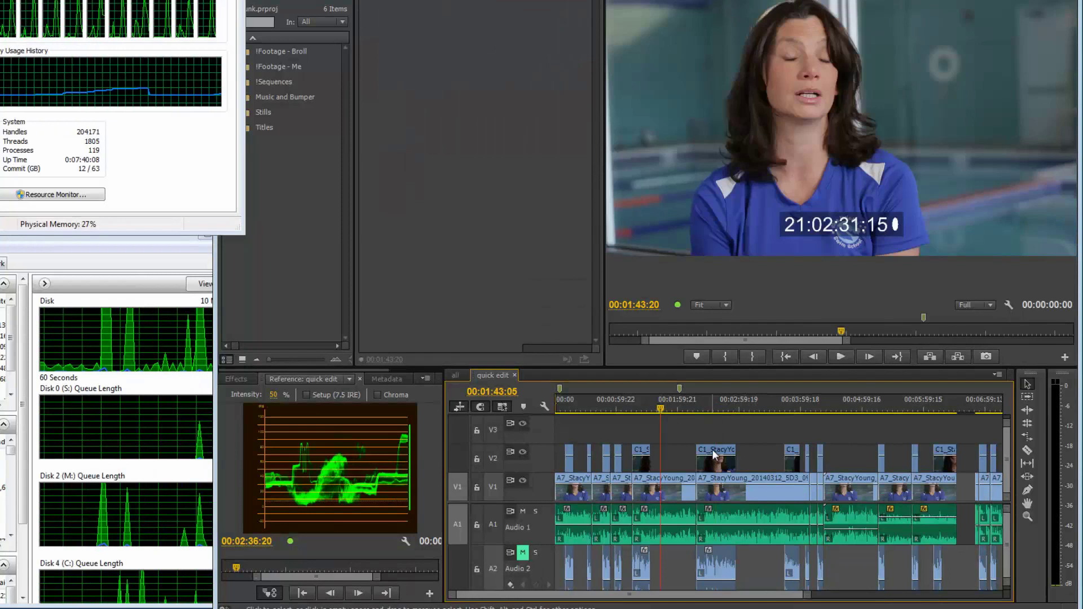
key("space")
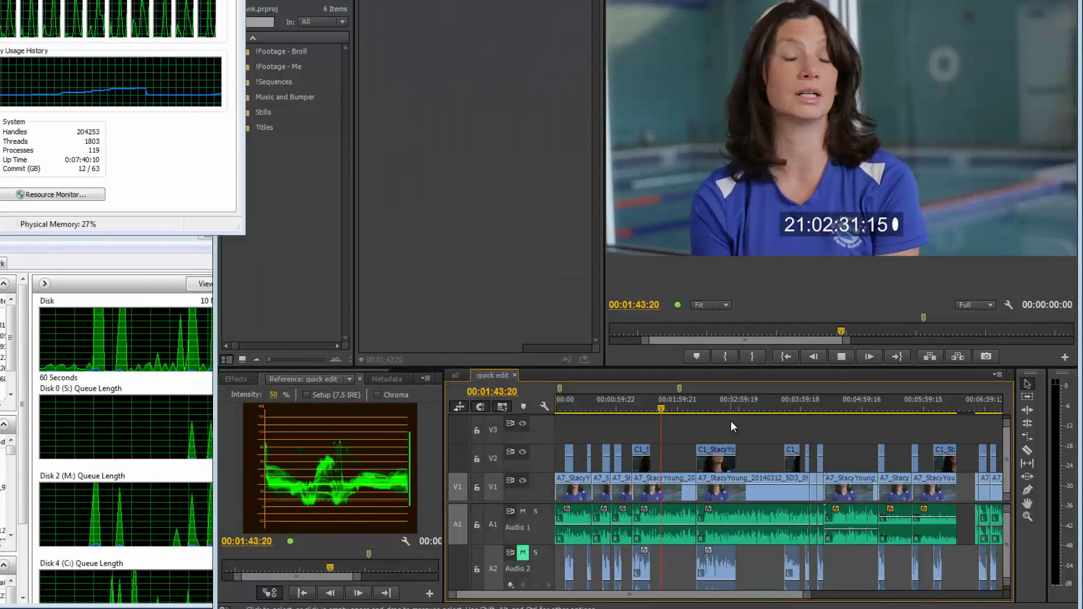
left_click(766, 406)
key("space")
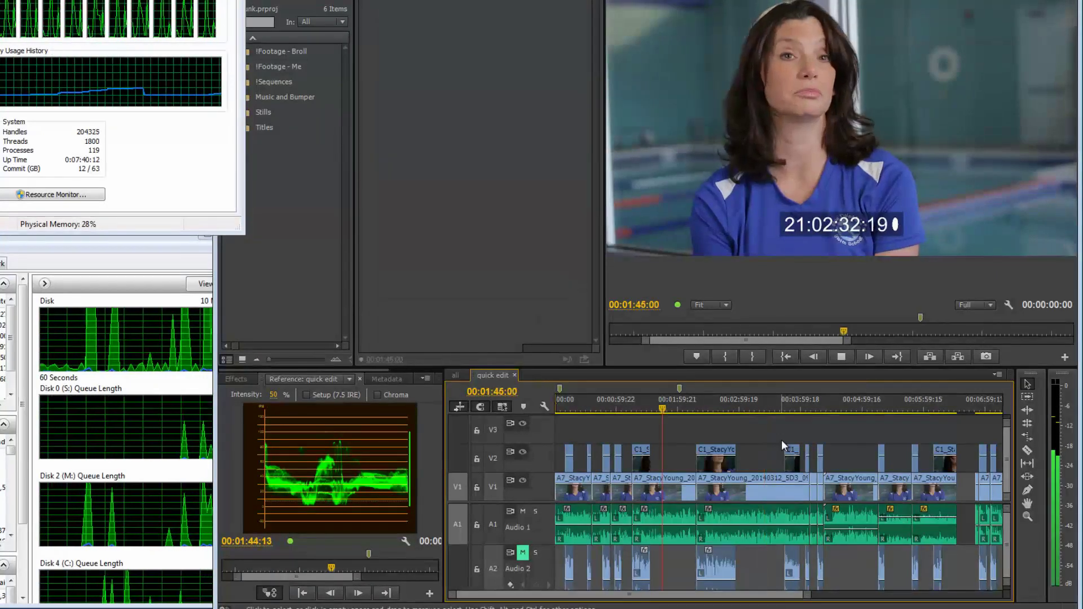
key("space")
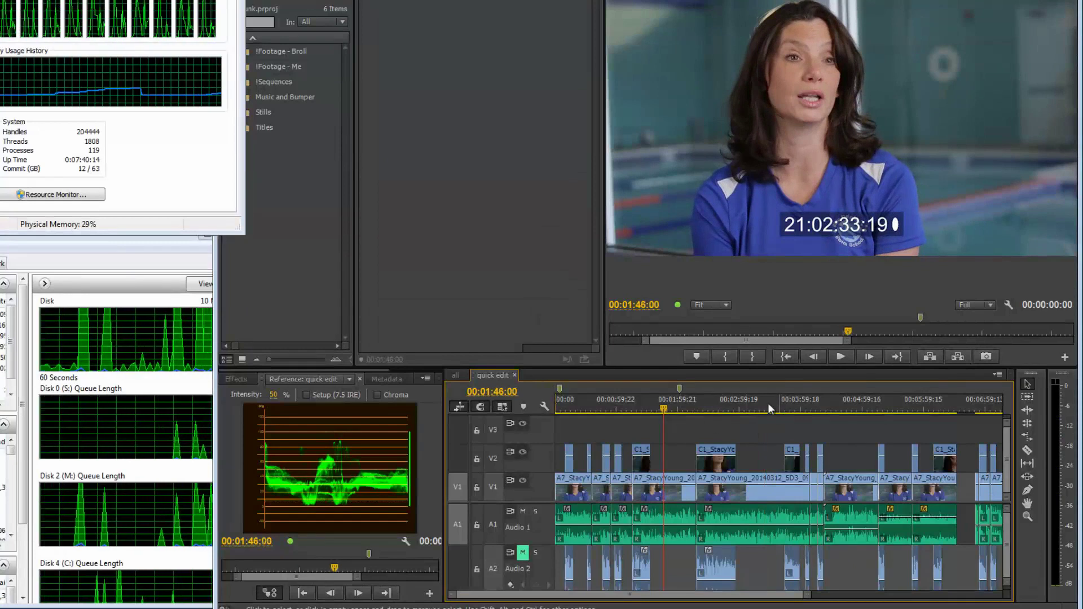
- Retest playback from about 1:50 and 1:52:12
left_click(765, 405)
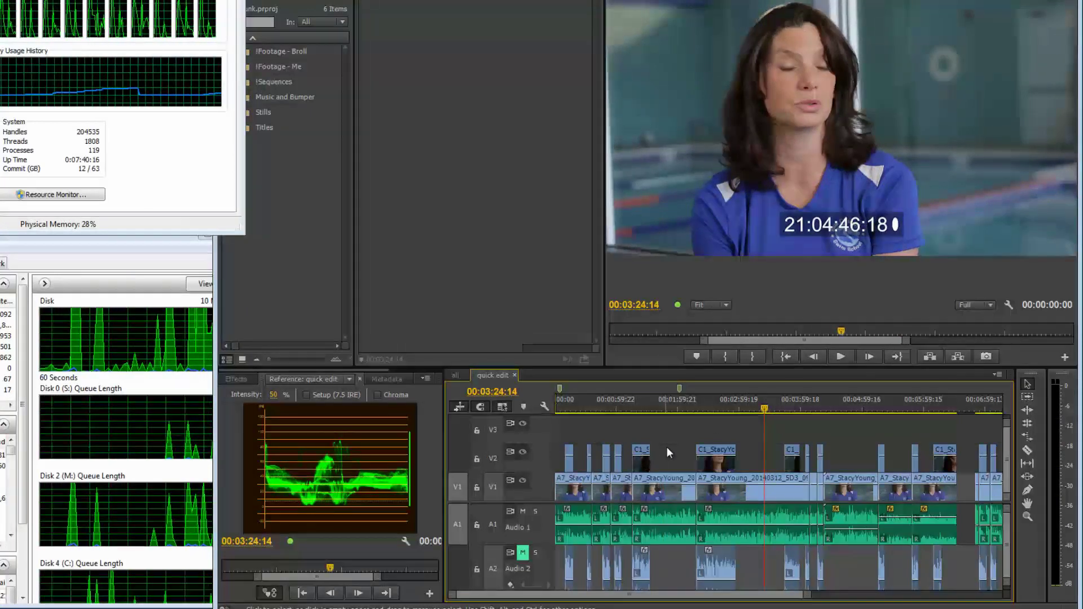
left_click(675, 405)
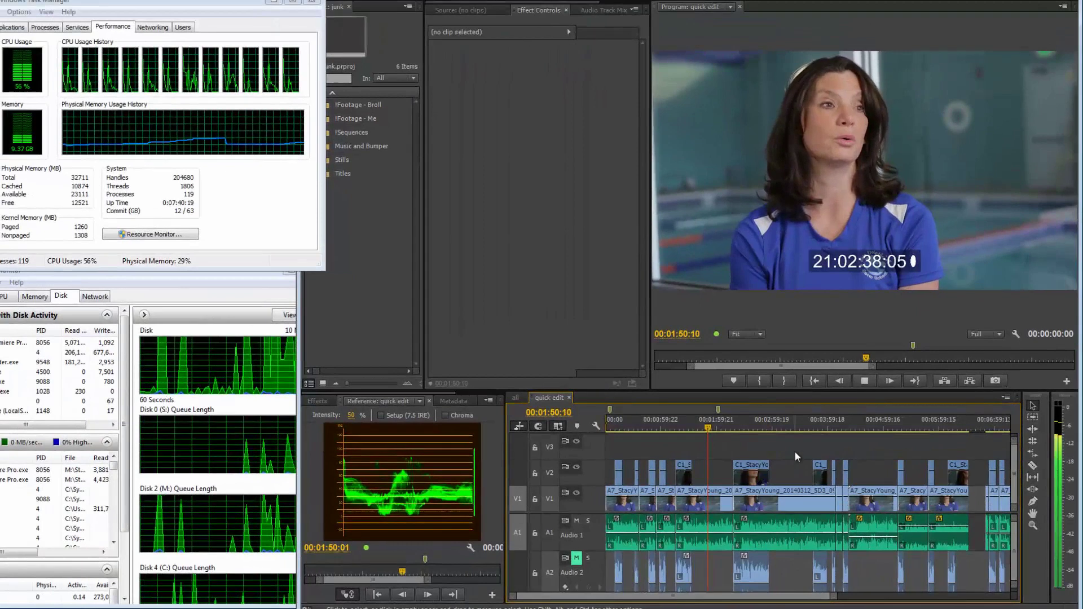
left_click(766, 409)
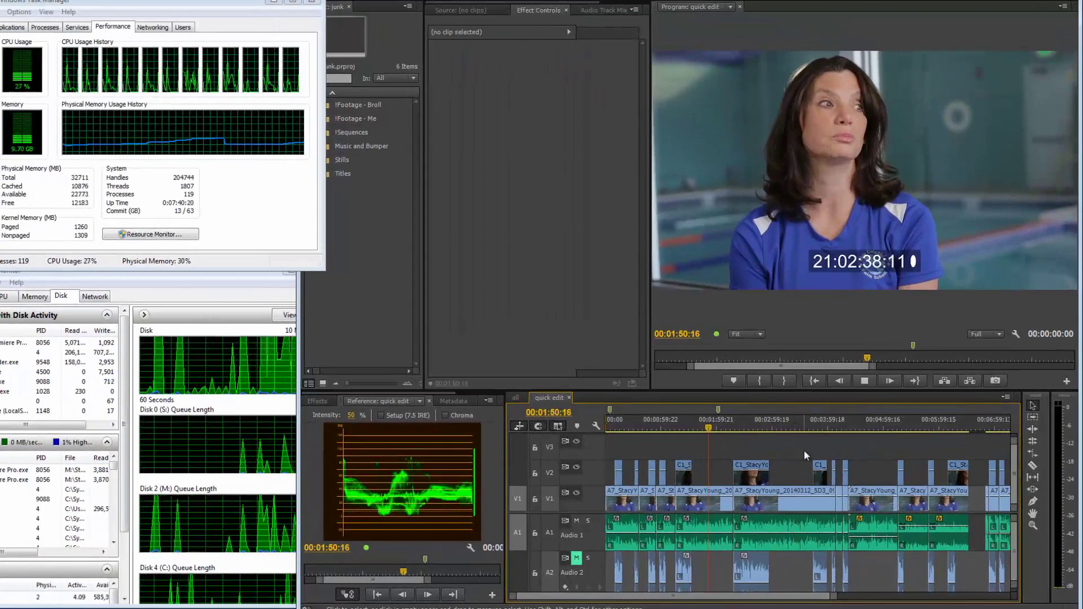
key("space")
left_click(792, 430)
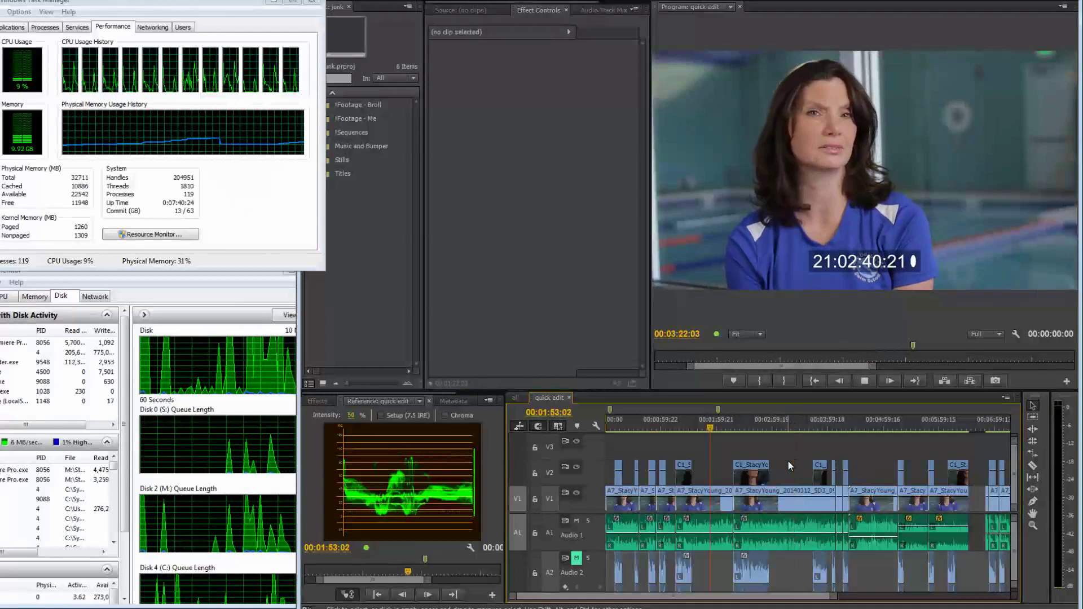
left_click(711, 430)
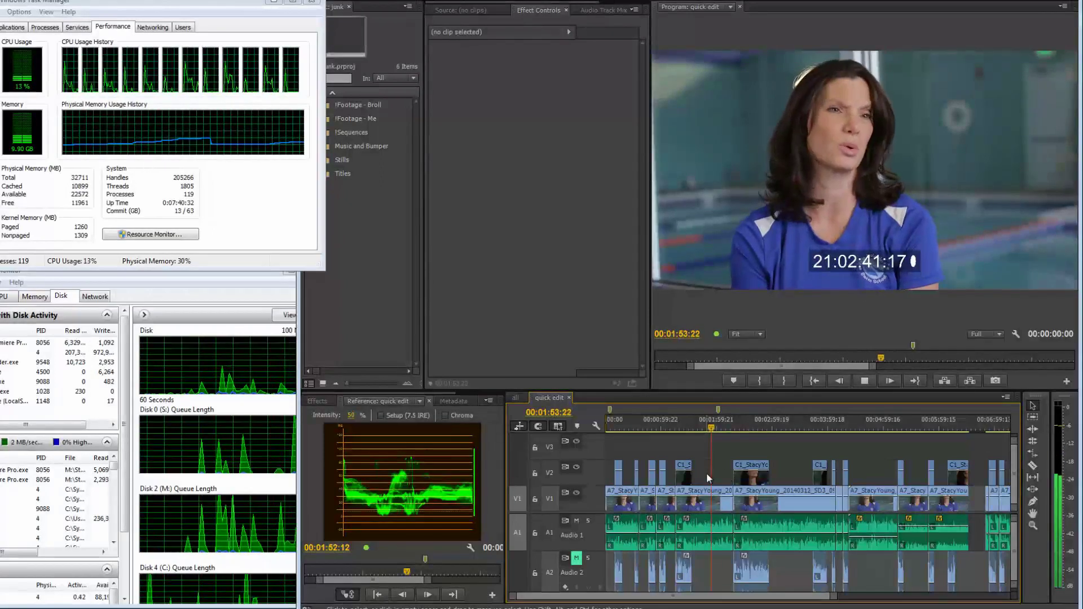
key("space")
- Play from 1:24 until about 2:02, then play again from 3:38
left_click(685, 427)
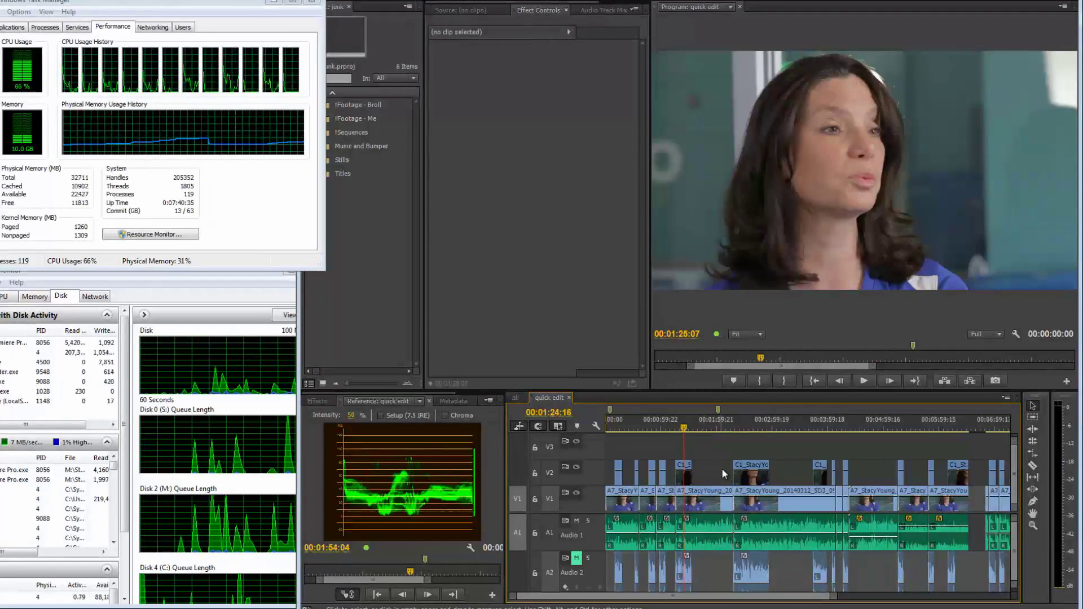
key("space")
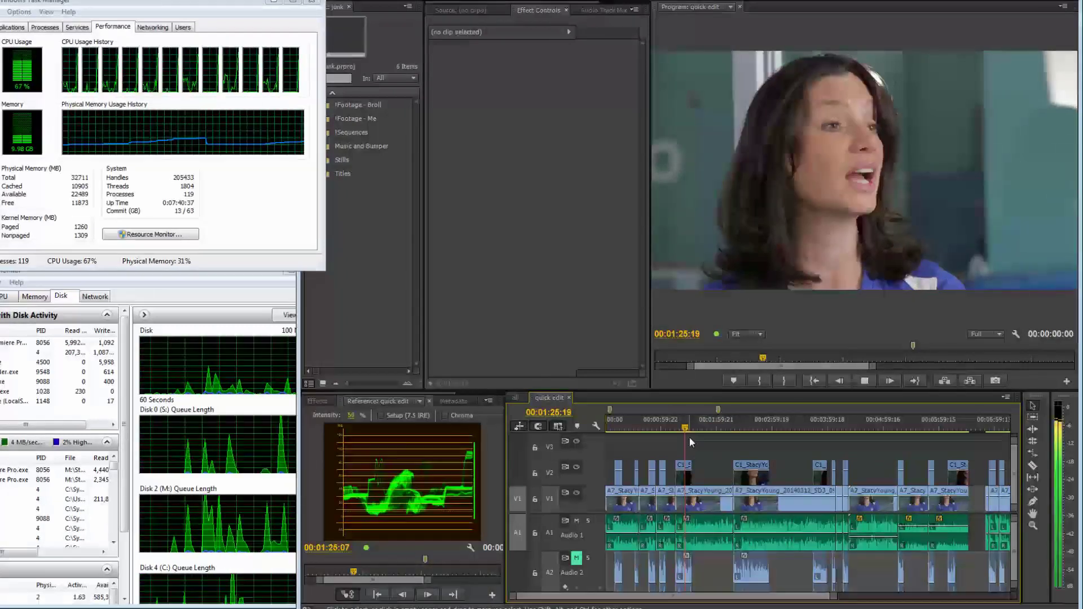
key("space")
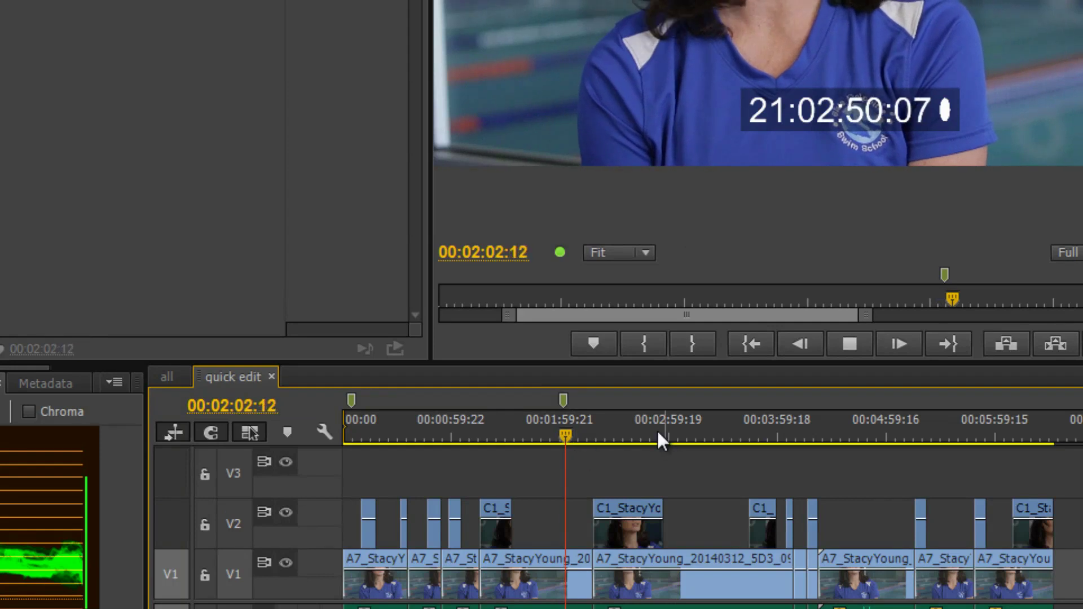
key("space")
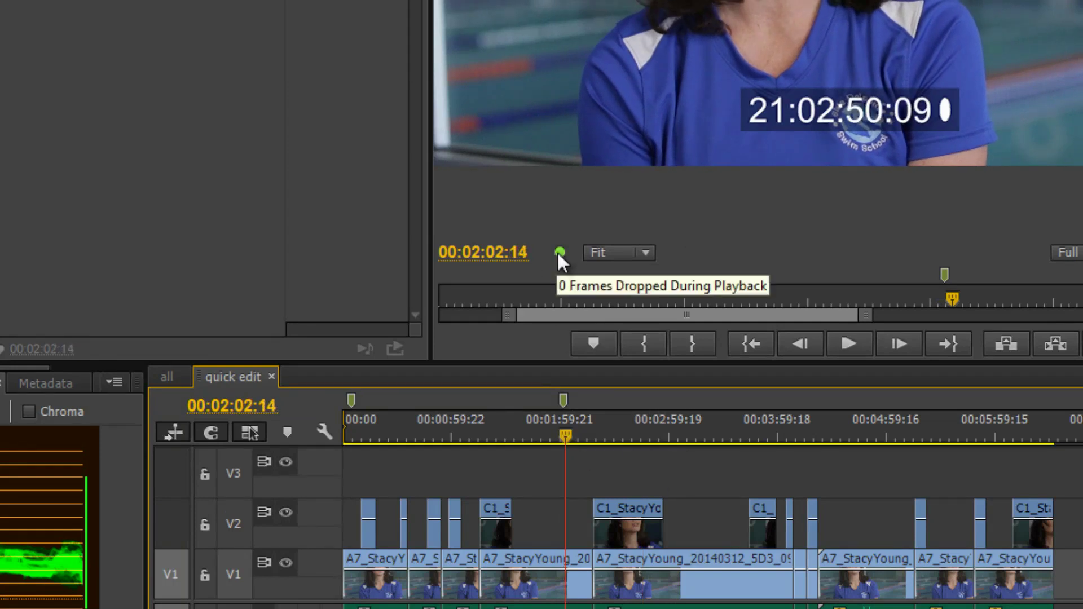
left_click(740, 433)
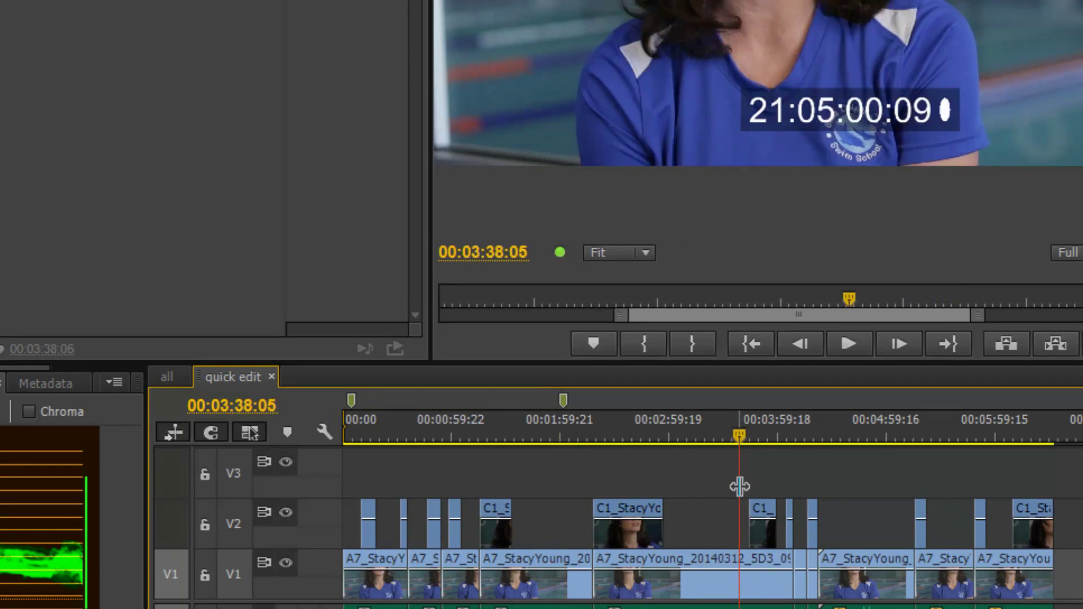
key("space")
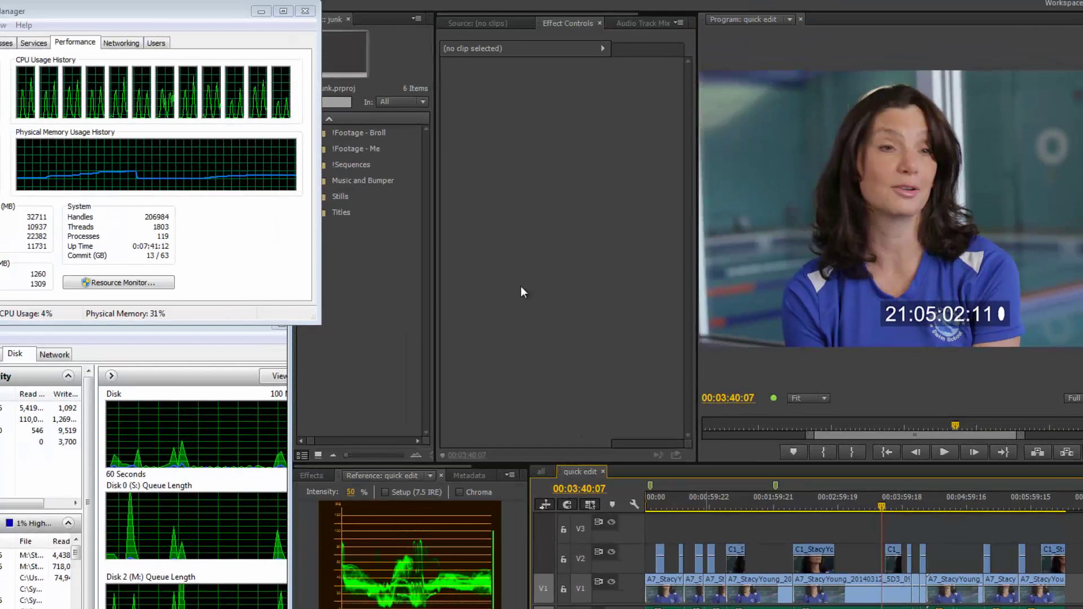
- Disable Lumetri on the V1 A7 clip and the V2 C1 clip, then play from 2:27
left_click(857, 594)
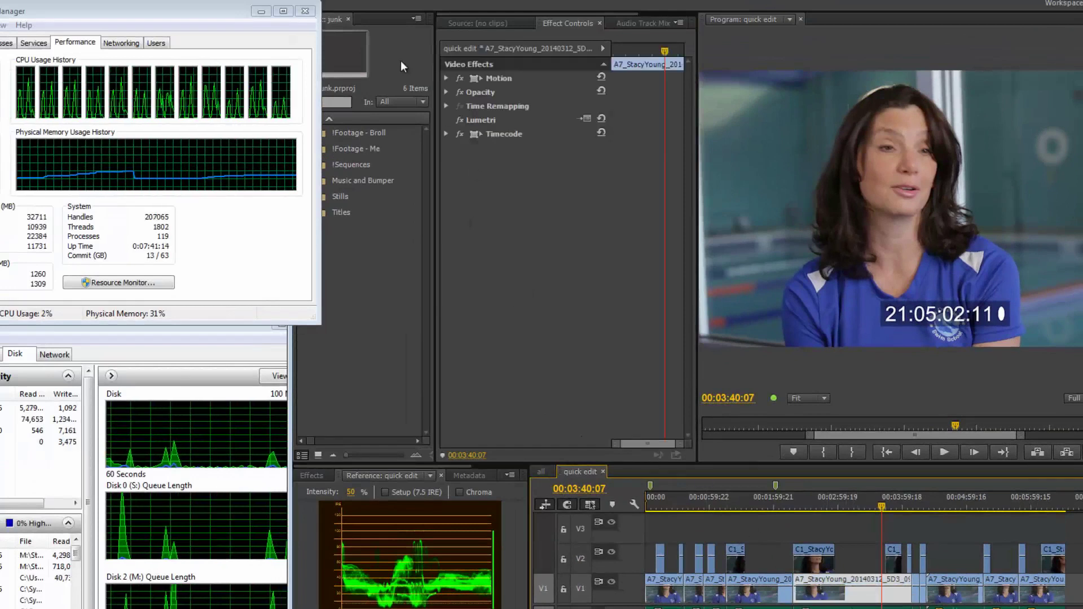
left_click(460, 120)
left_click(804, 496)
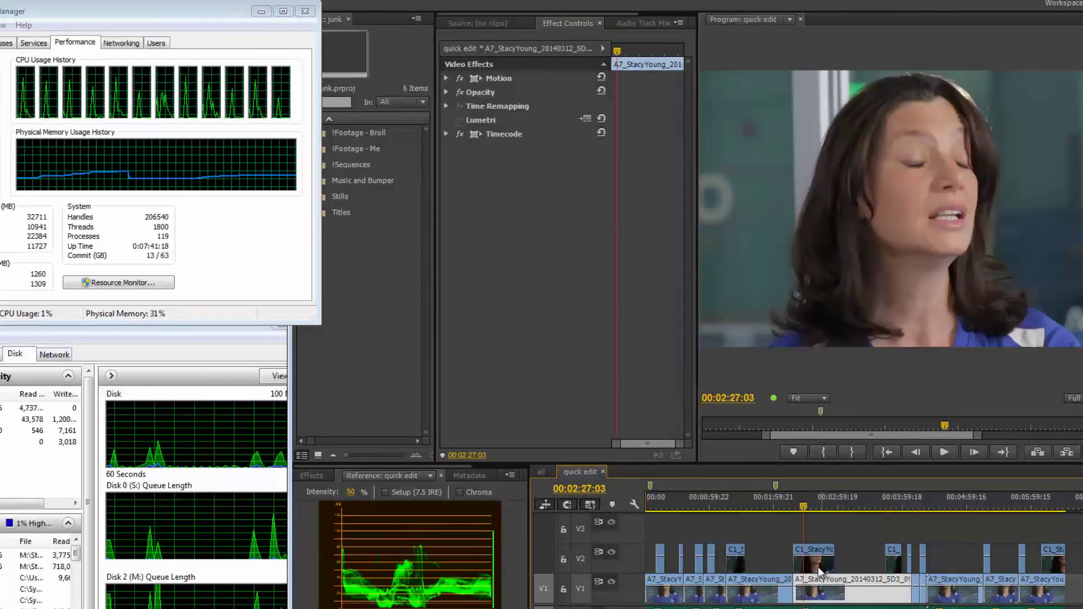
left_click(816, 559)
left_click(459, 119)
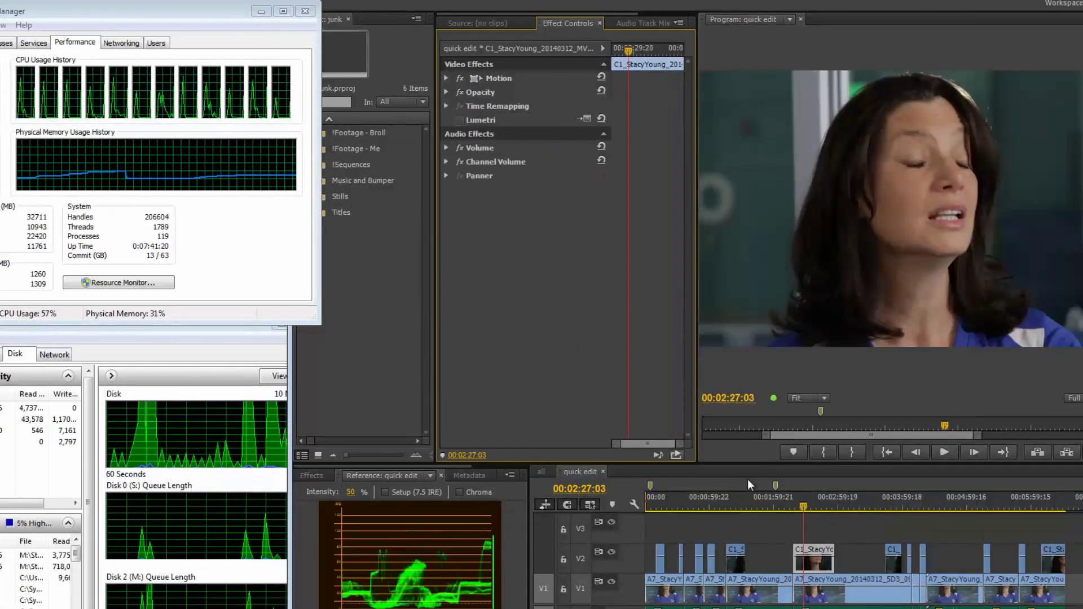
key("space")
- Replay around 2:37 and 3:18, restore the V2 clip's Lumetri grade, and reselect the V1 clip
left_click(858, 506)
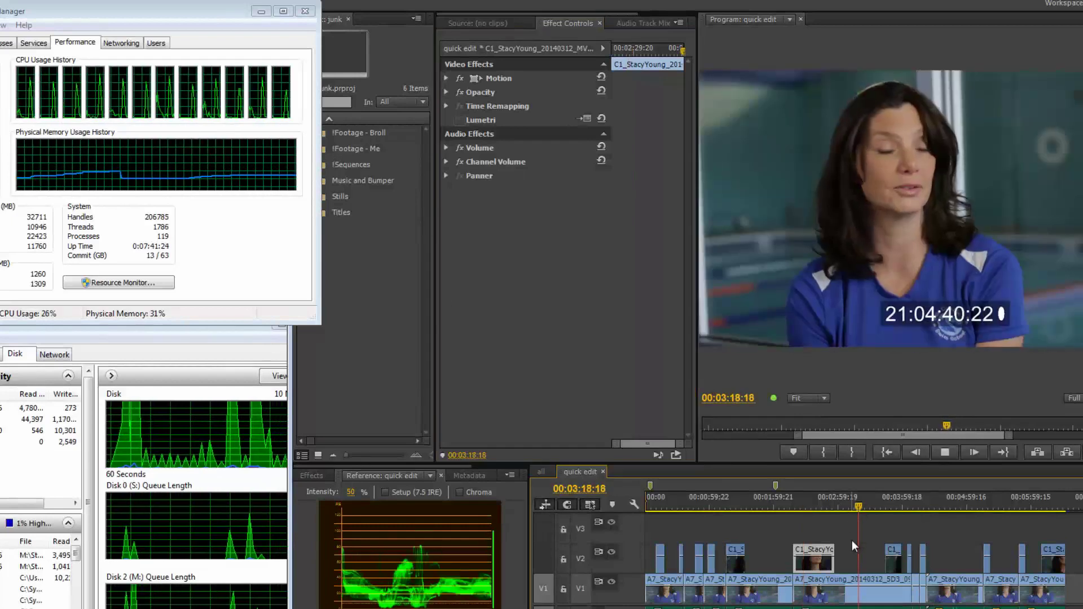
left_click(815, 508)
key("space")
left_click(857, 506)
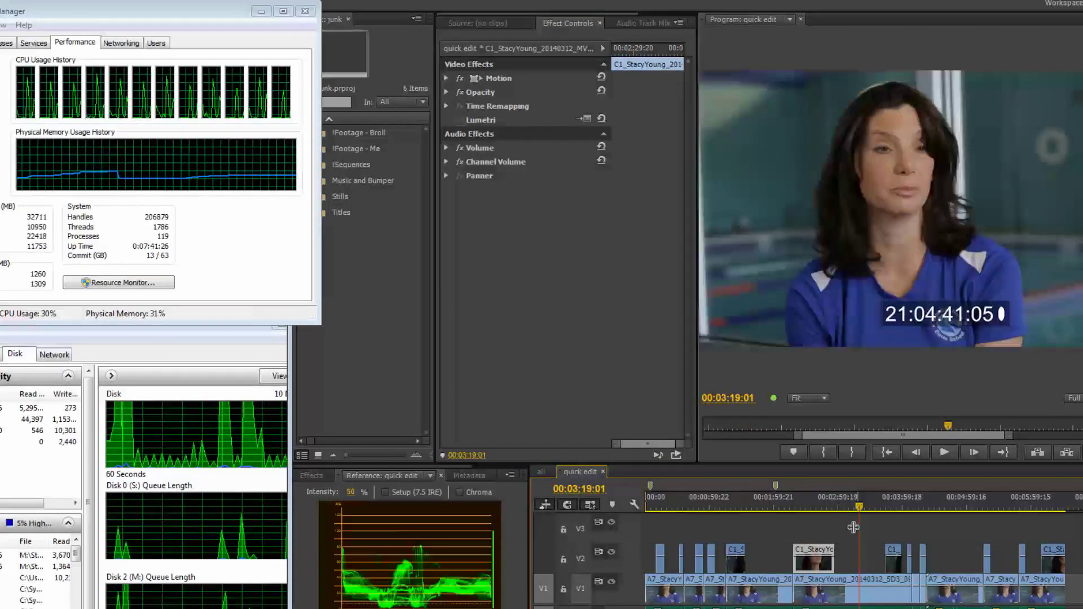
left_click(811, 497)
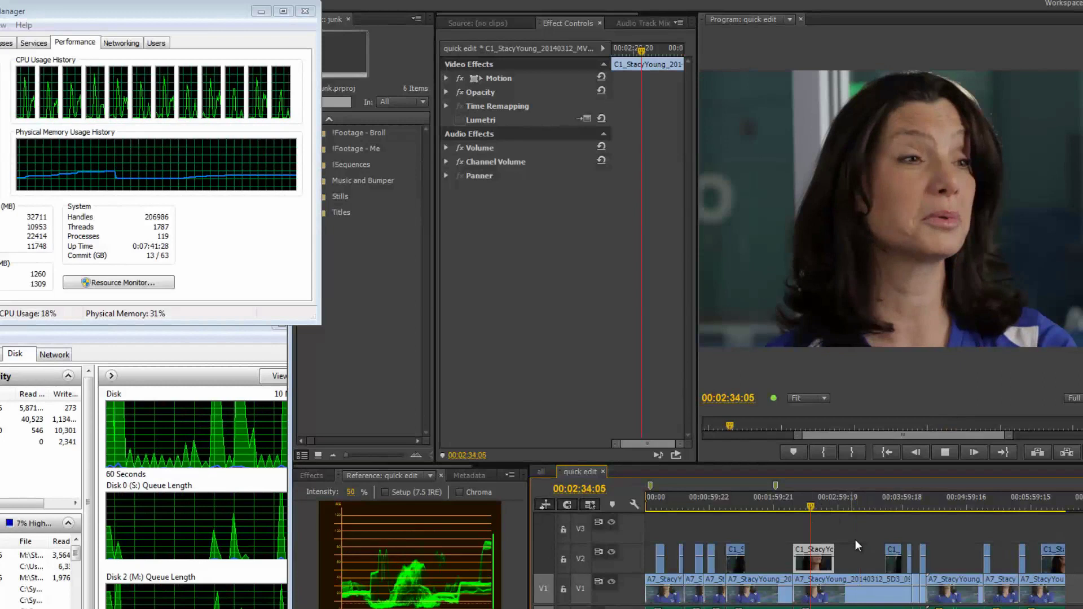
left_click(859, 504)
key("space")
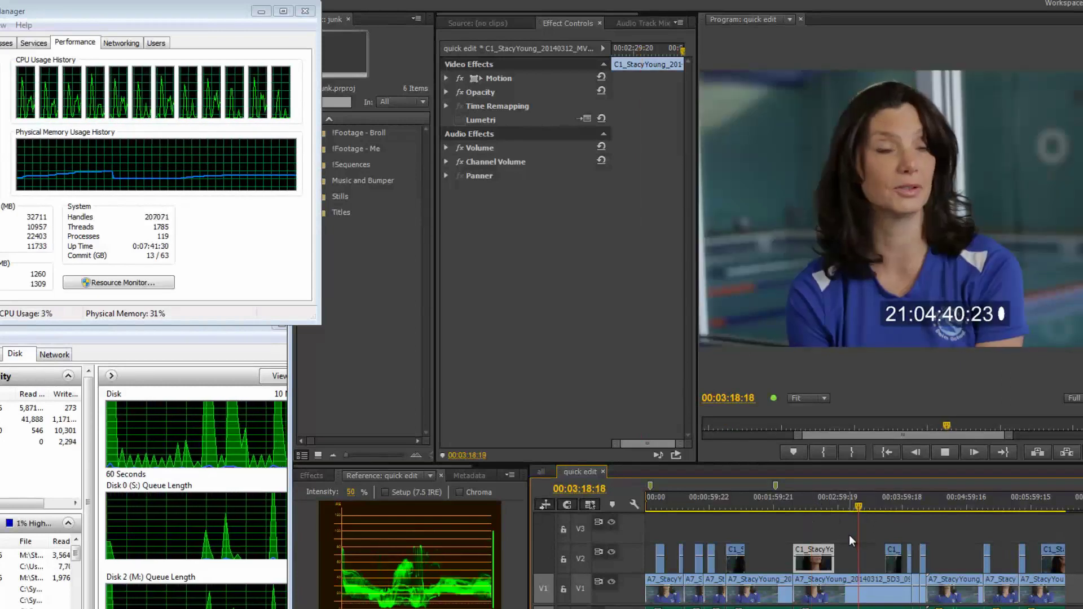
left_click(826, 504)
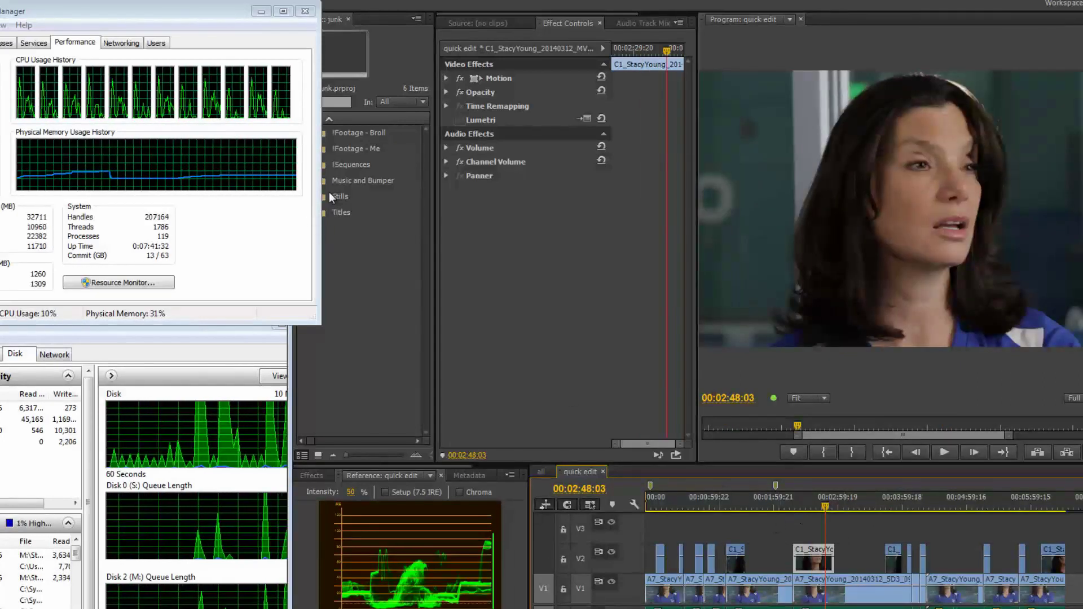
left_click(460, 120)
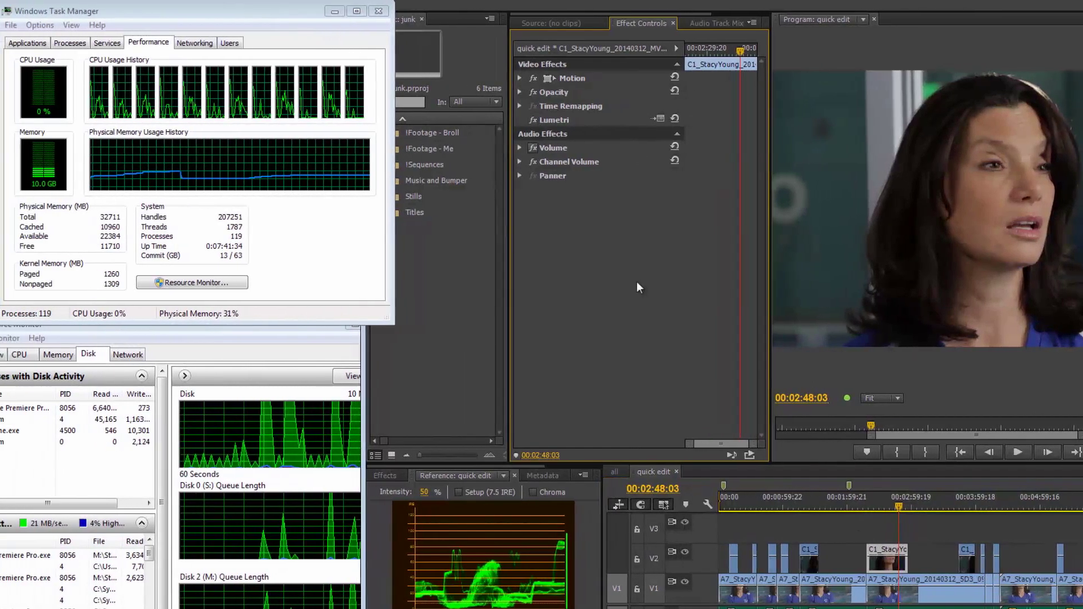
left_click(911, 595)
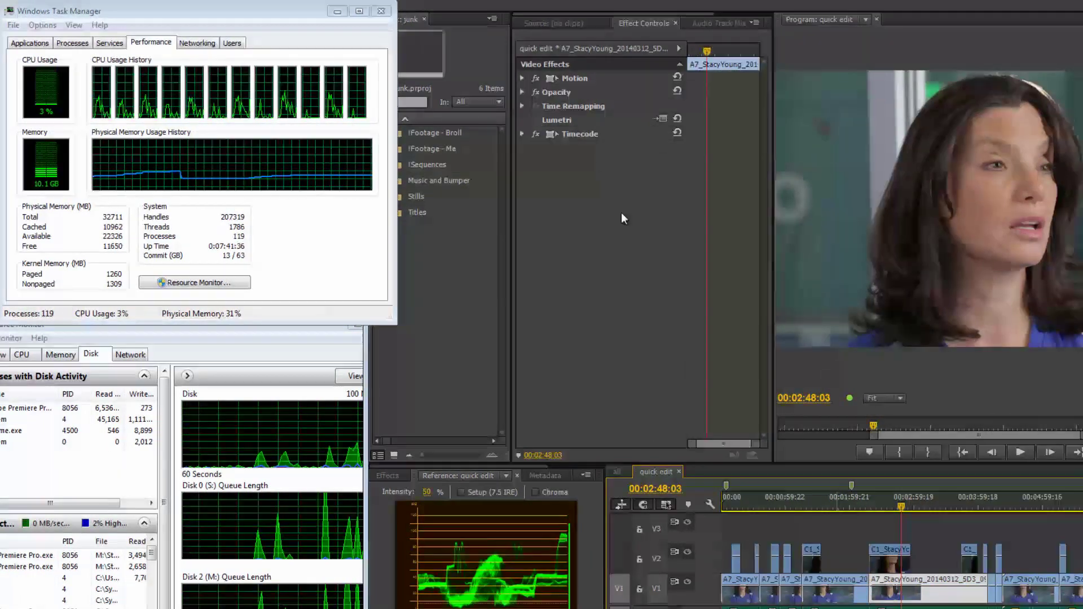
- Turn the V1 clip's Lumetri grade back on and move to 00:01:33:23
left_click(535, 120)
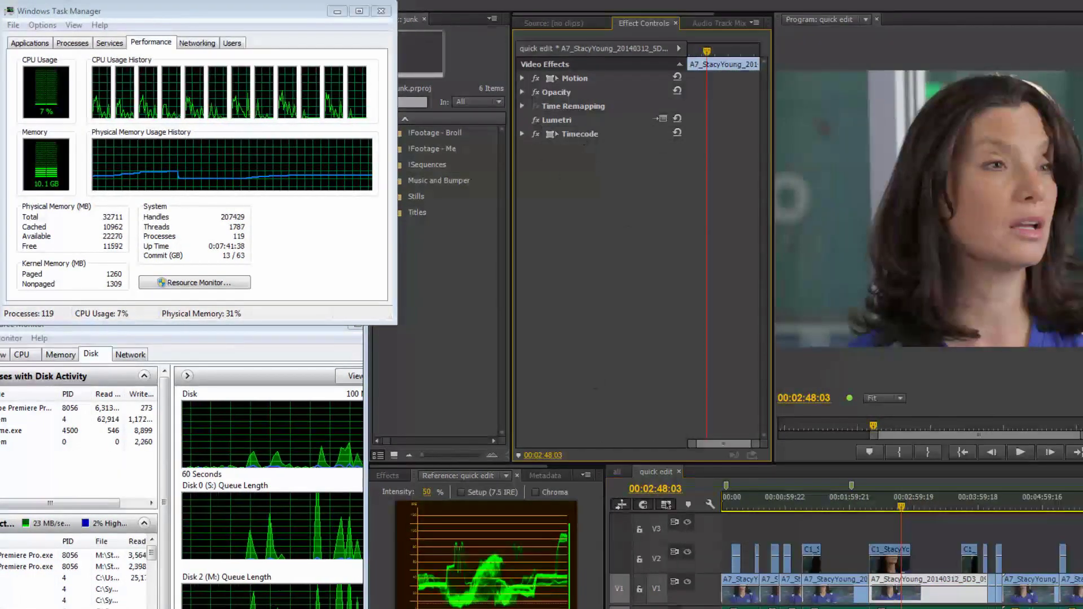
key("alt+f")
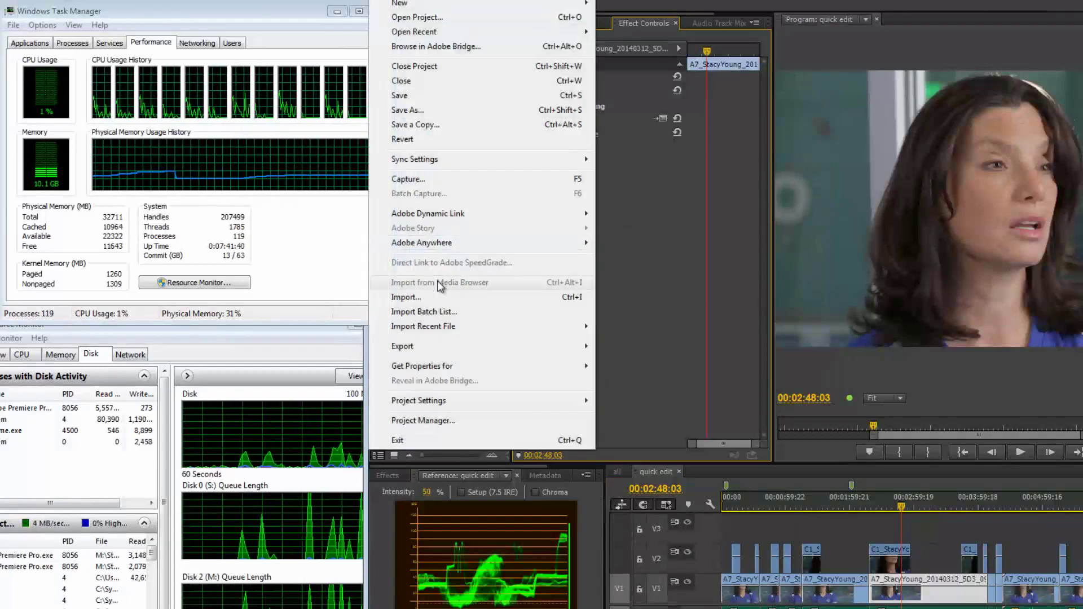
left_click(822, 498)
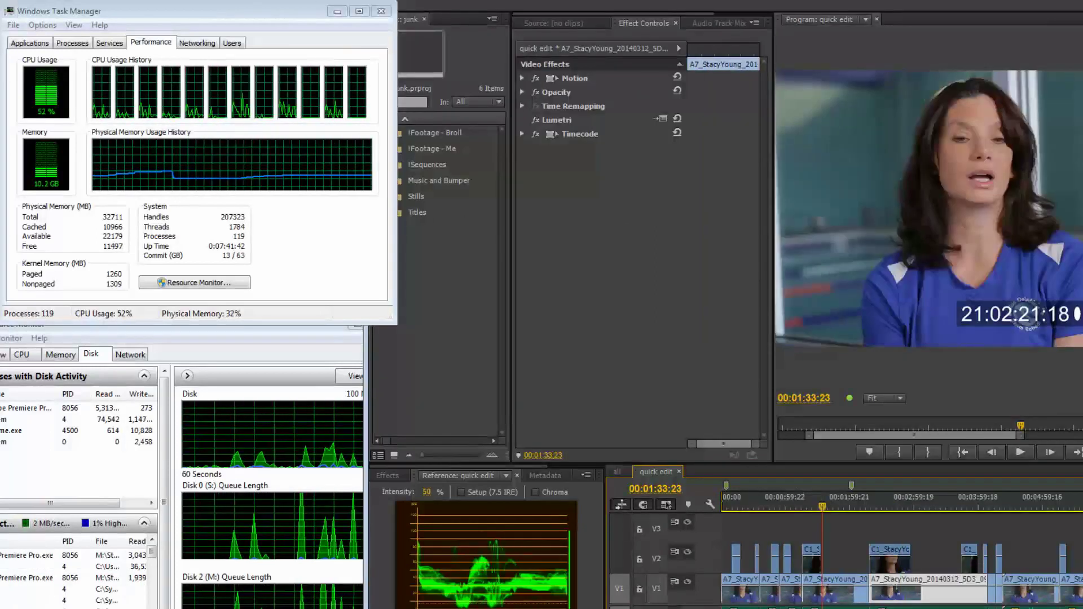
- Save the project and send it to SpeedGrade via Direct Link
key("alt+f")
left_click(440, 263)
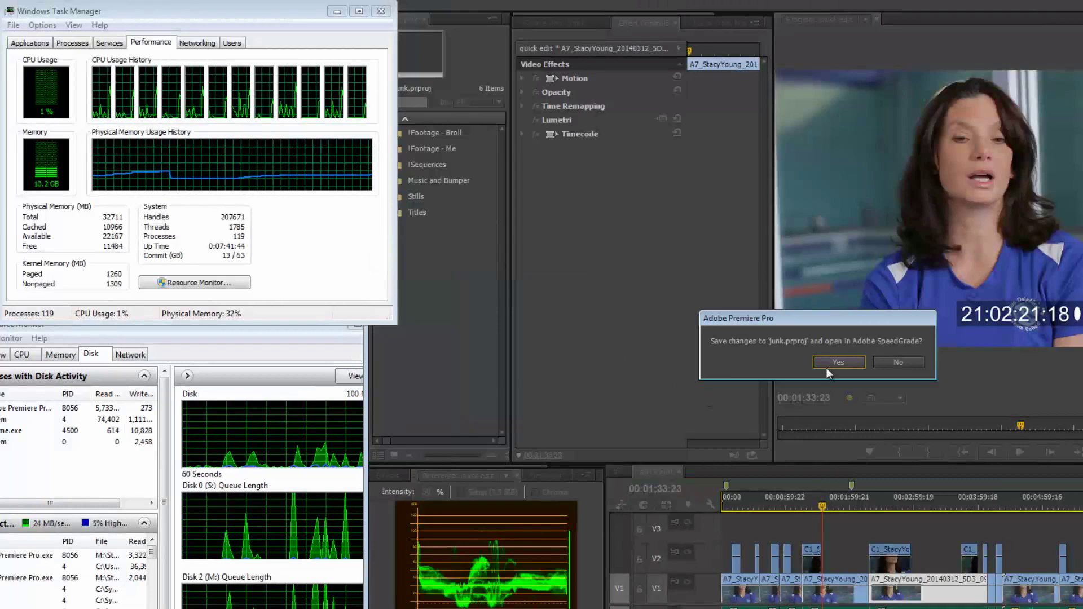
key("Return")
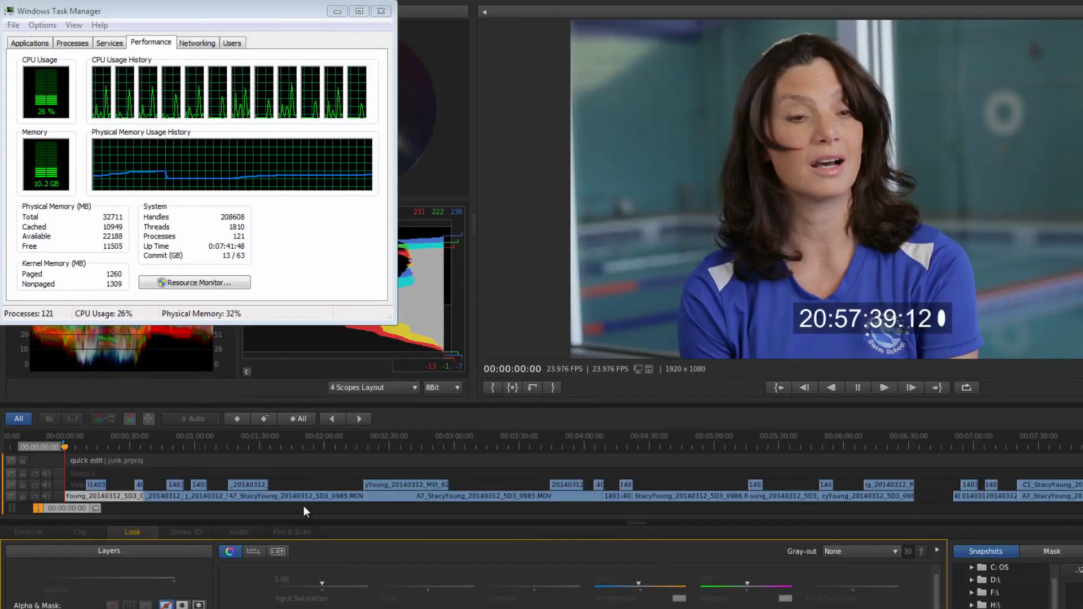
- At 00:02:38:19, compare the grade with Secondary hidden, then inspect the Primary and Sharpen layers
left_click(408, 449)
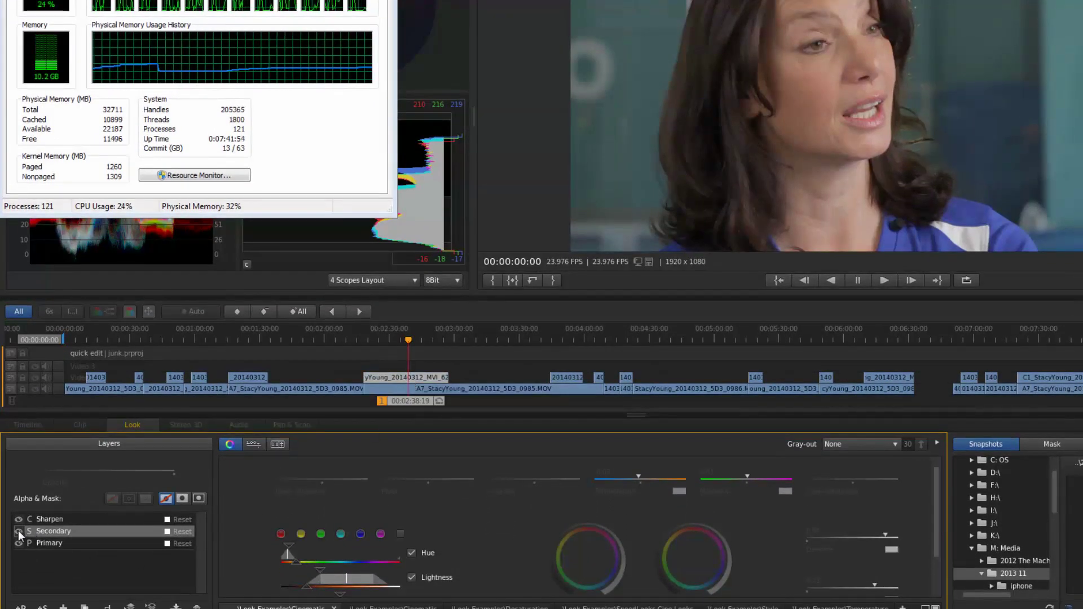
left_click(18, 531)
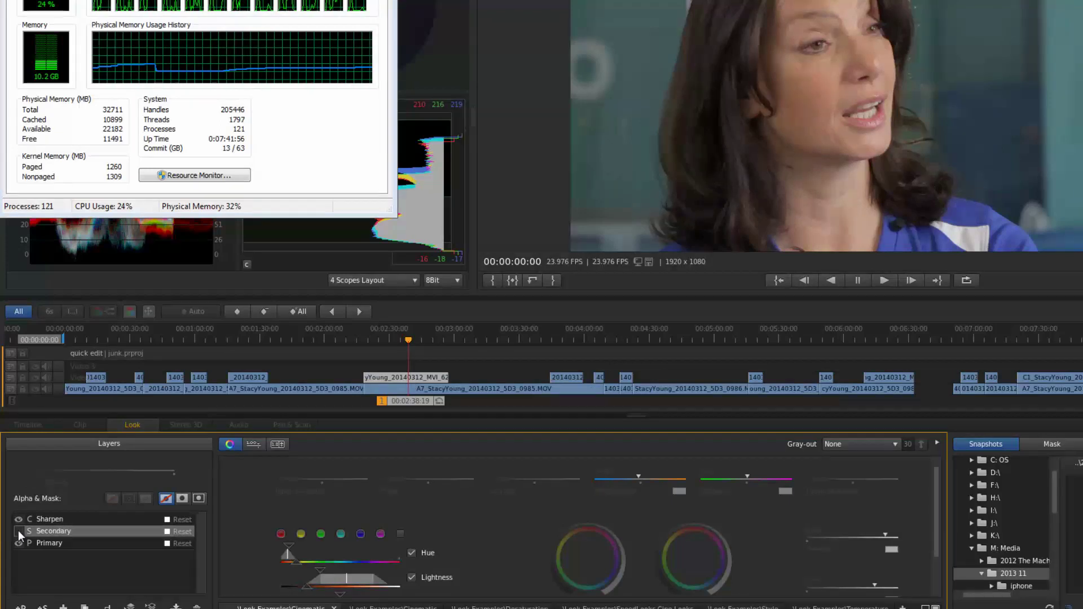
left_click(18, 531)
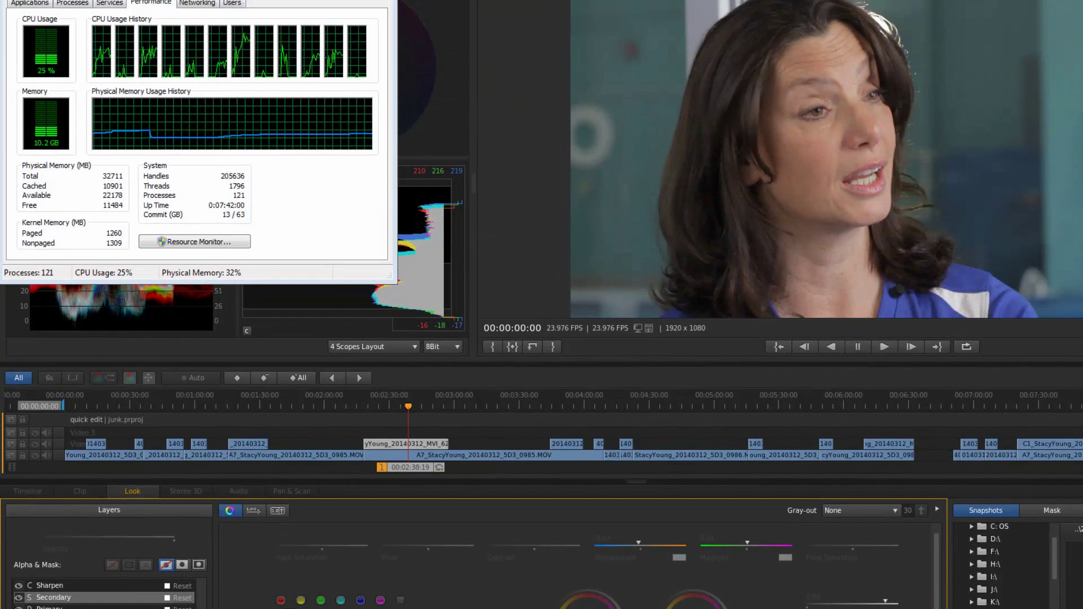
left_click(34, 607)
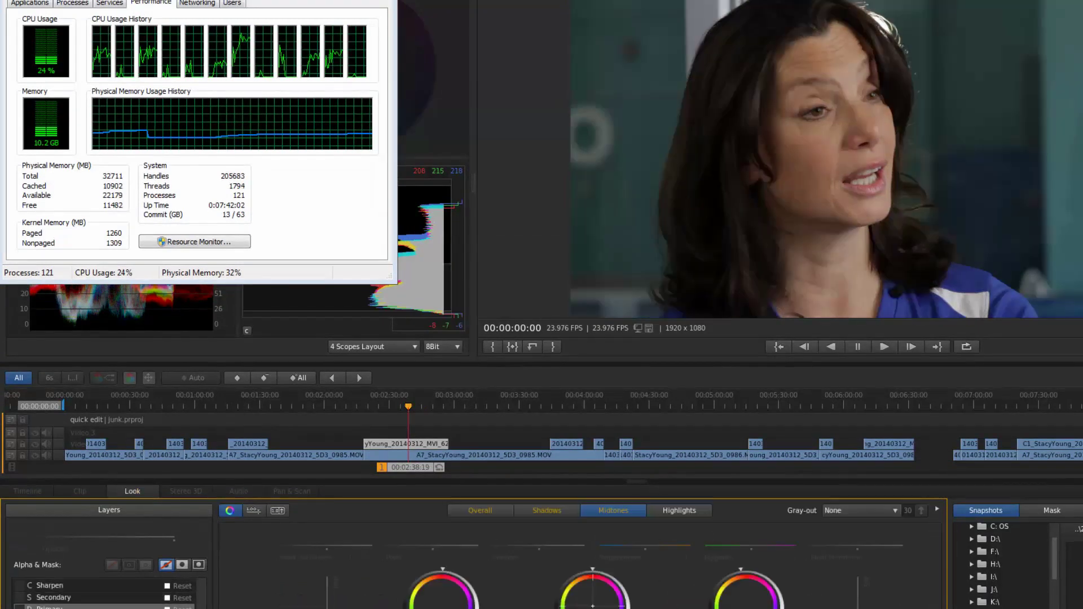
left_click(34, 586)
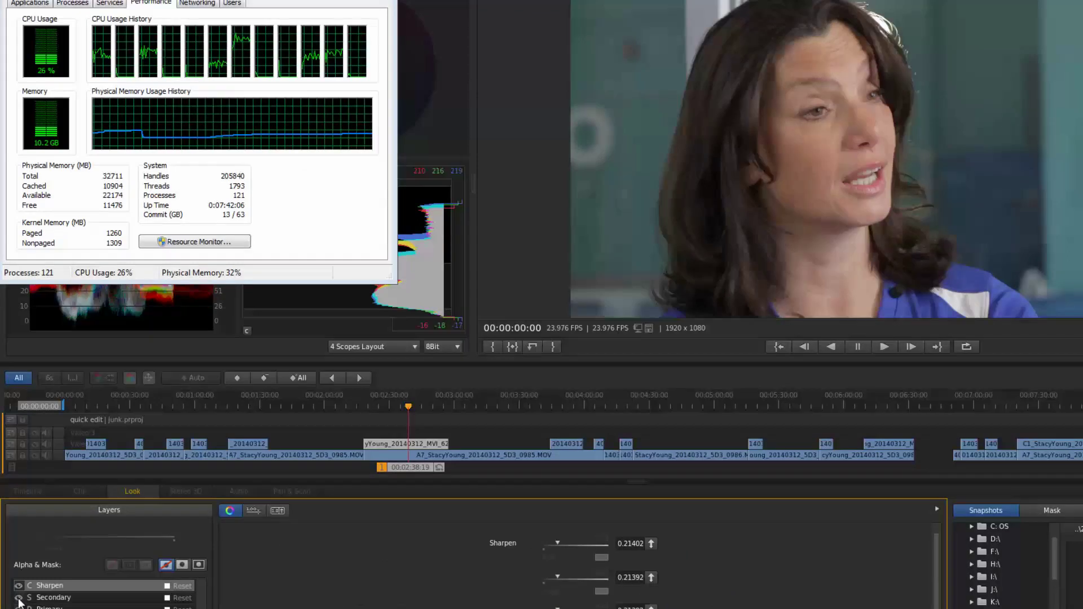
left_click(53, 597)
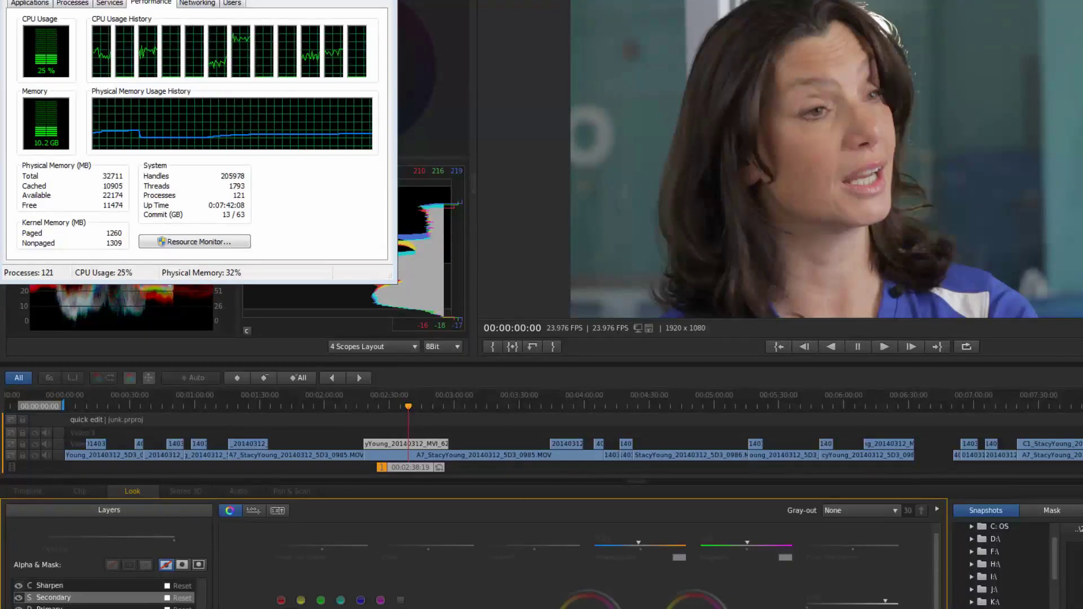
- Set the Secondary layer's Gray-out to Color/Gray to isolate the skin tones
left_click(824, 510)
left_click(851, 537)
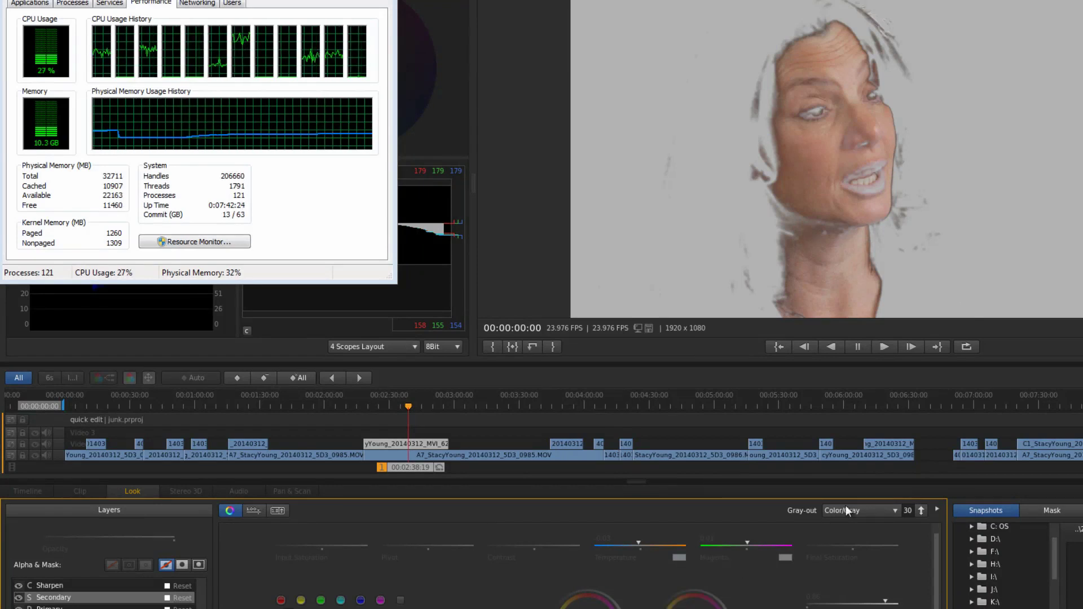
left_click(19, 598)
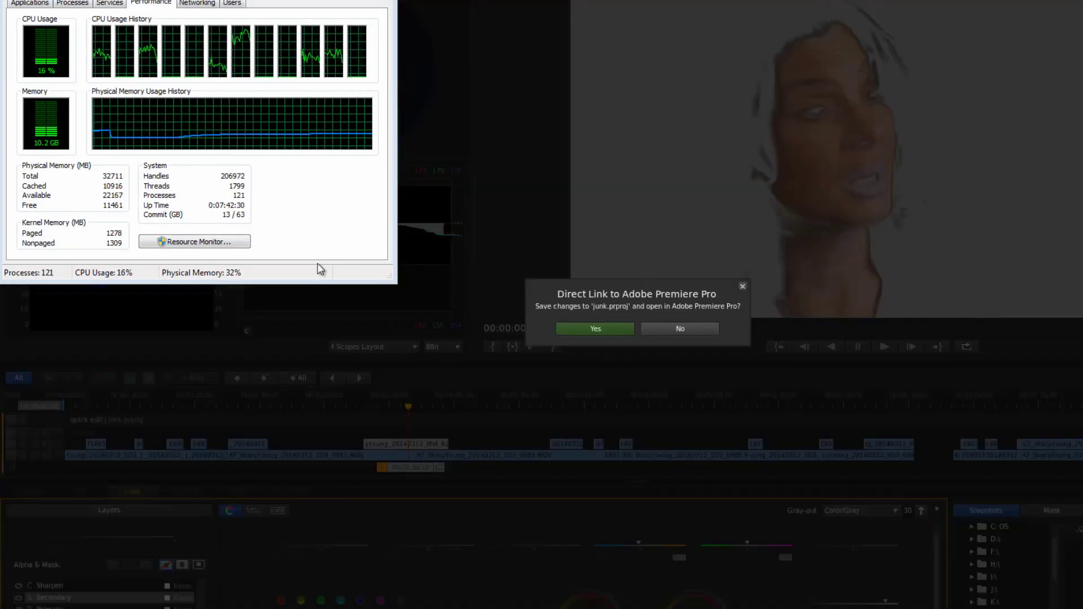
- Save the grade back to Premiere Pro and test playback between 1:24 and 1:54
left_click(595, 325)
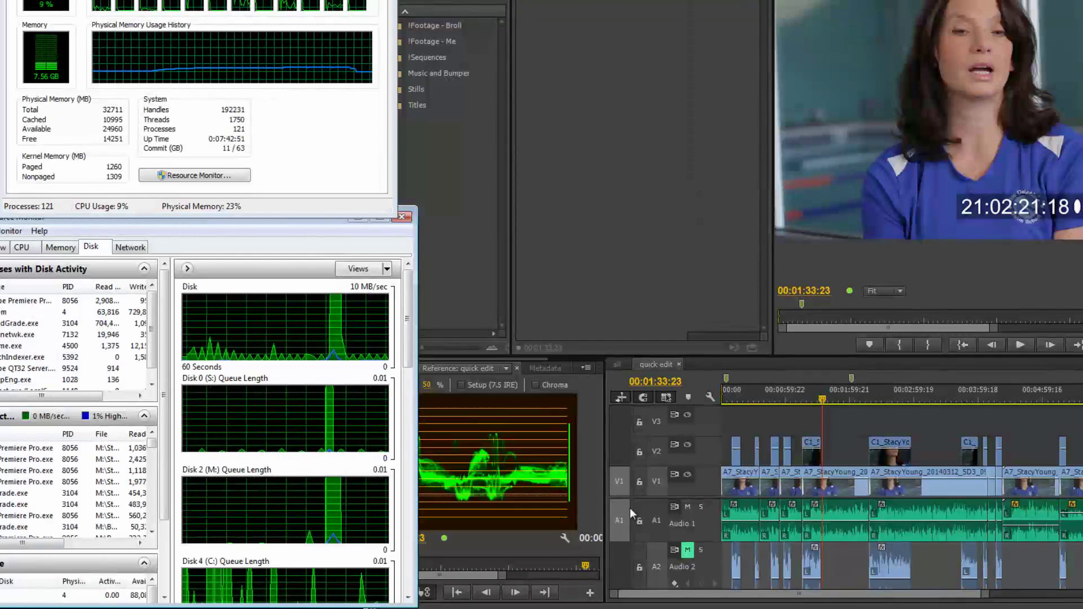
left_click(813, 400)
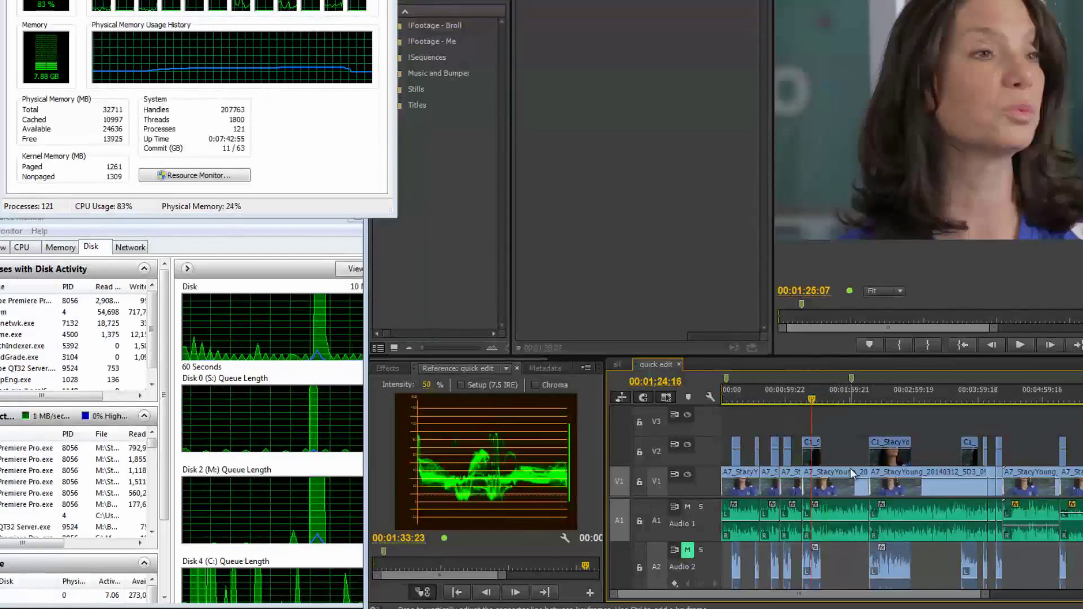
left_click(846, 401)
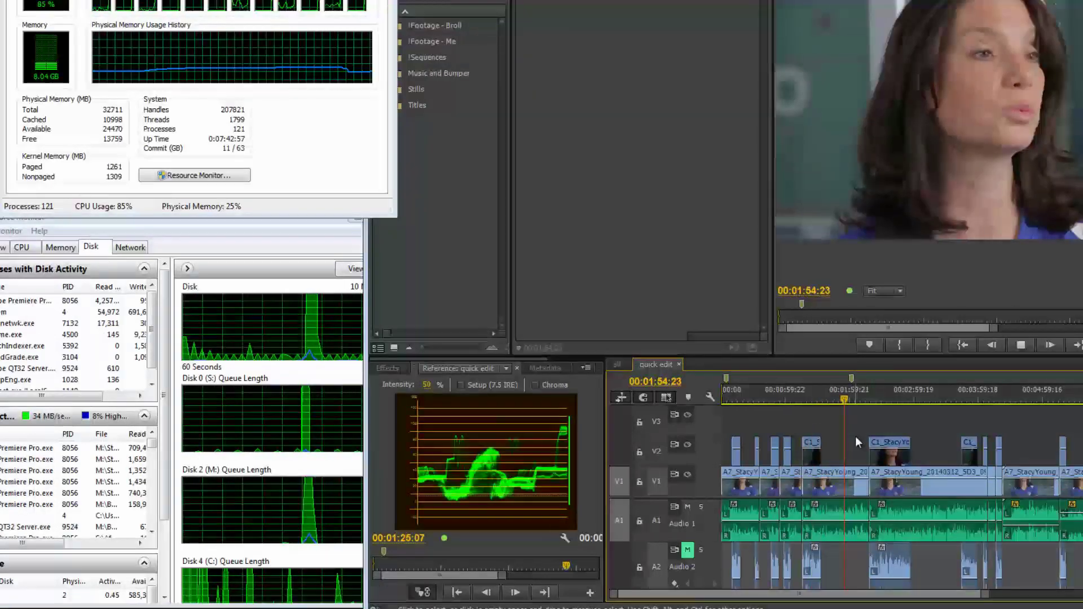
left_click(840, 401)
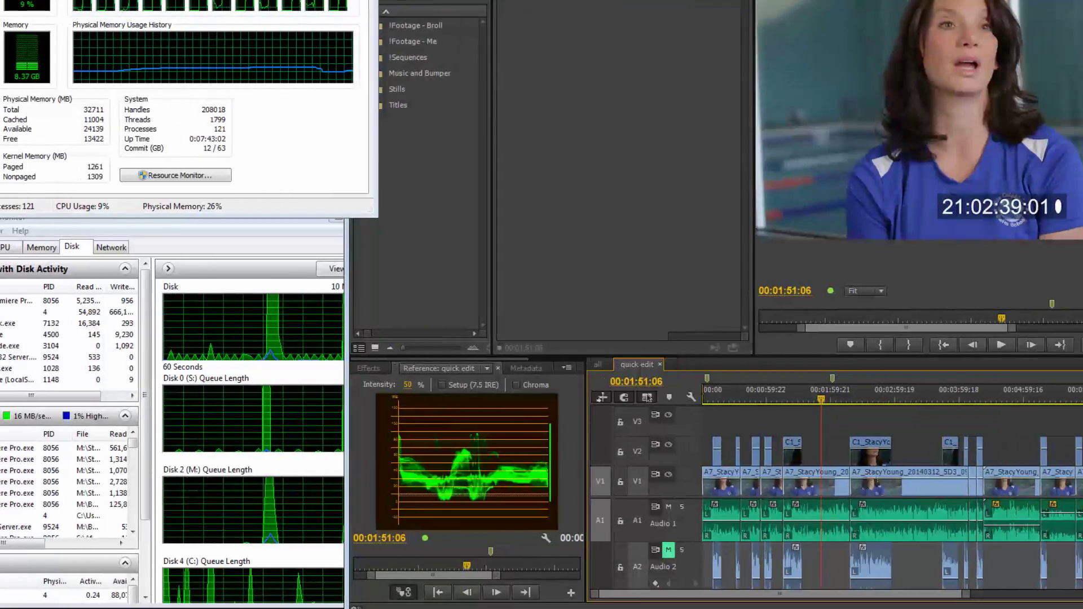
left_click(971, 291)
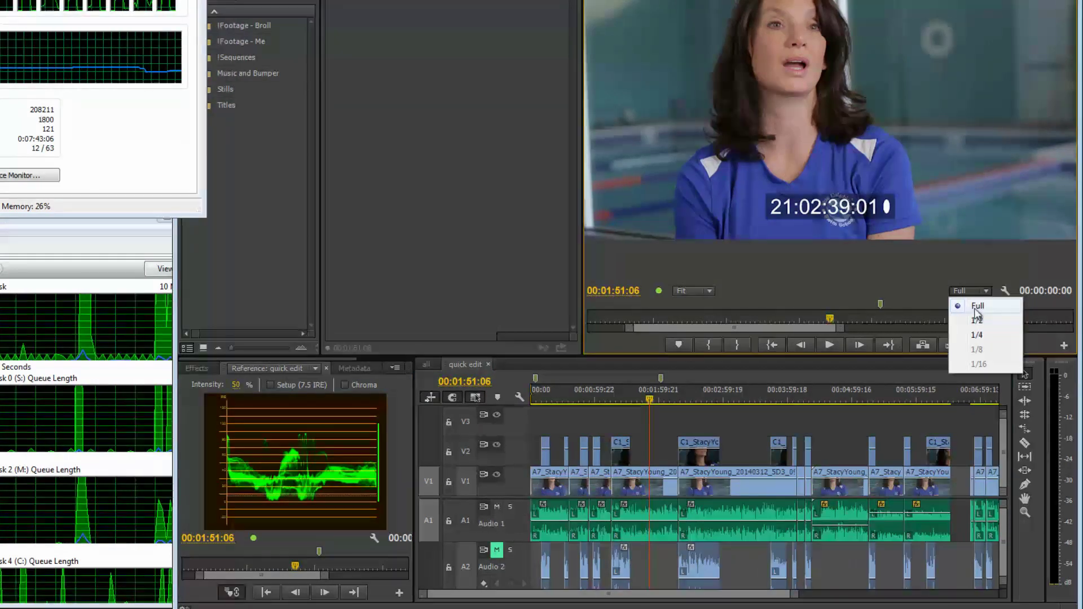
left_click(978, 321)
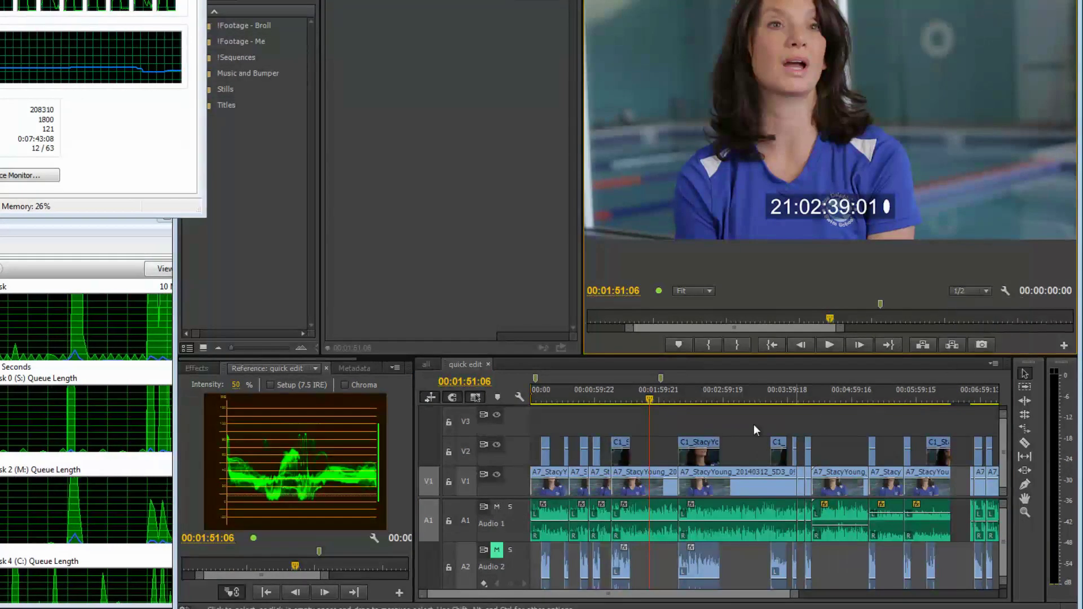
left_click(625, 399)
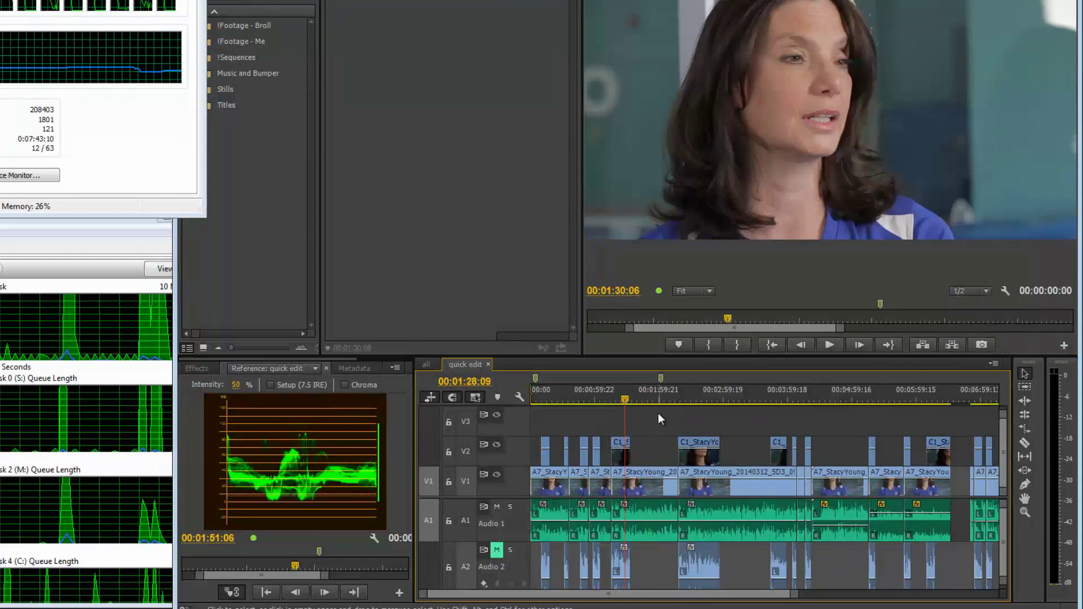
key("space")
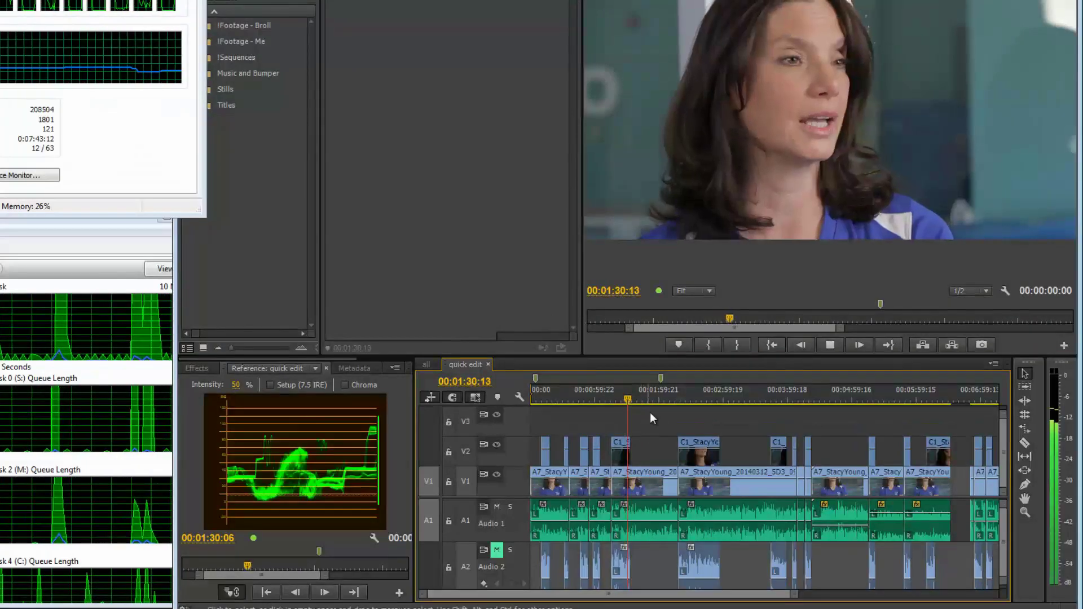
left_click(651, 397)
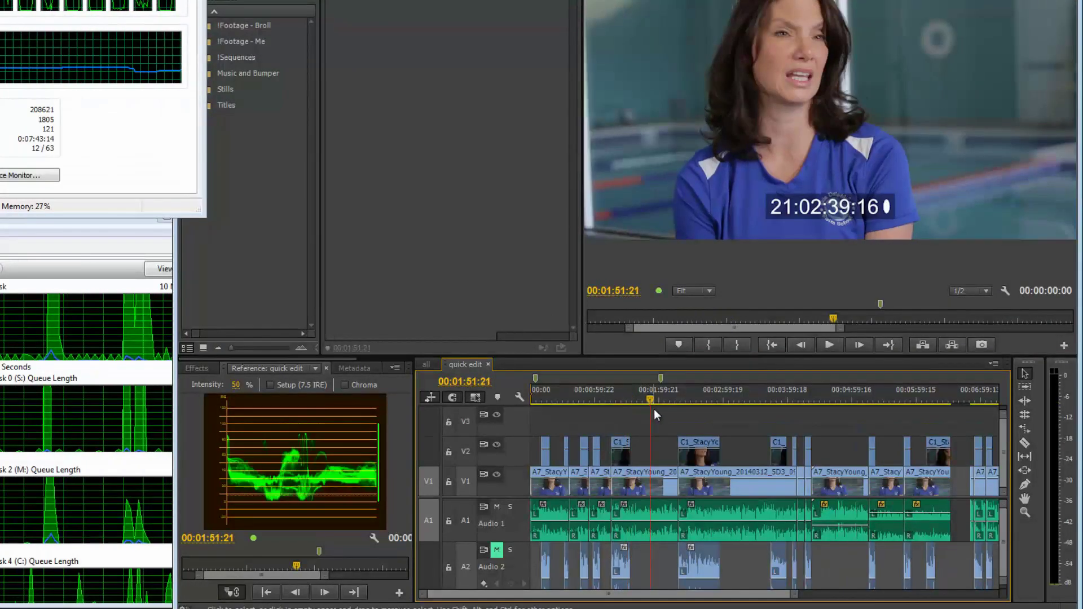
key("space")
left_click(620, 399)
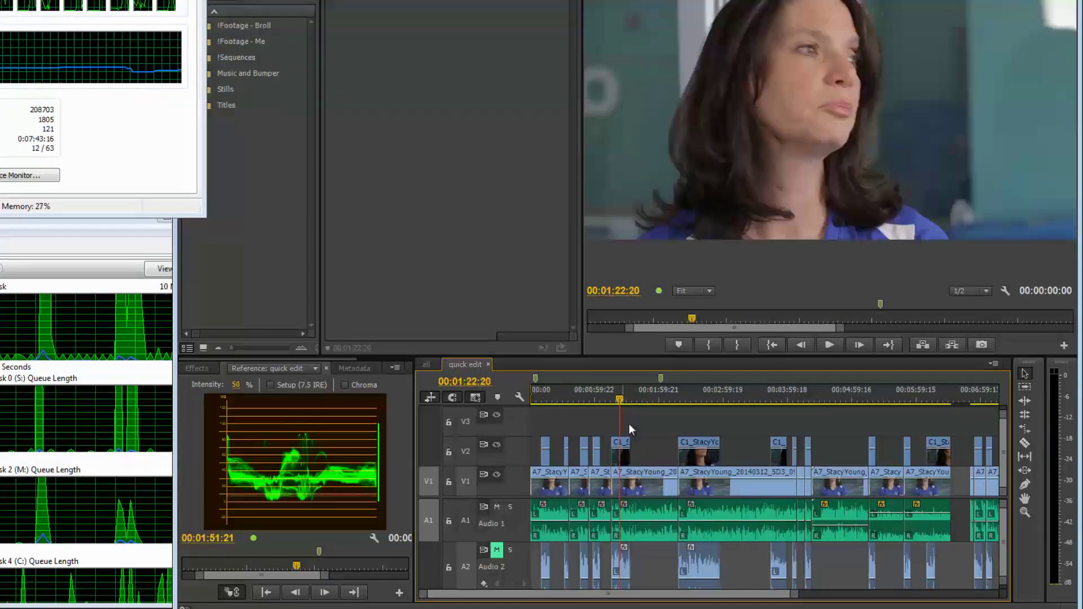
left_click(754, 393)
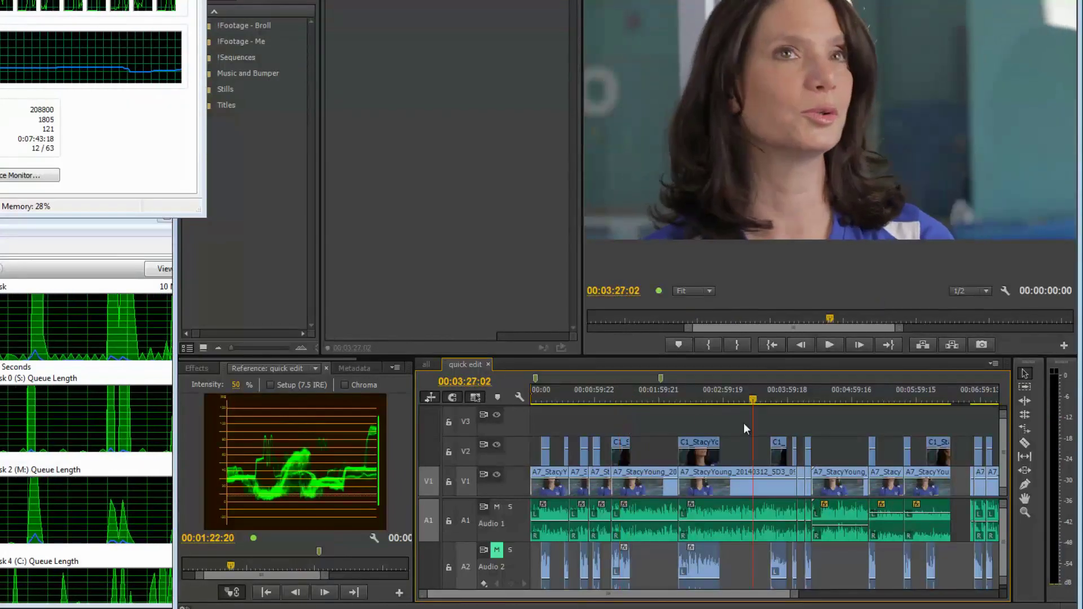
key("space")
left_click(584, 399)
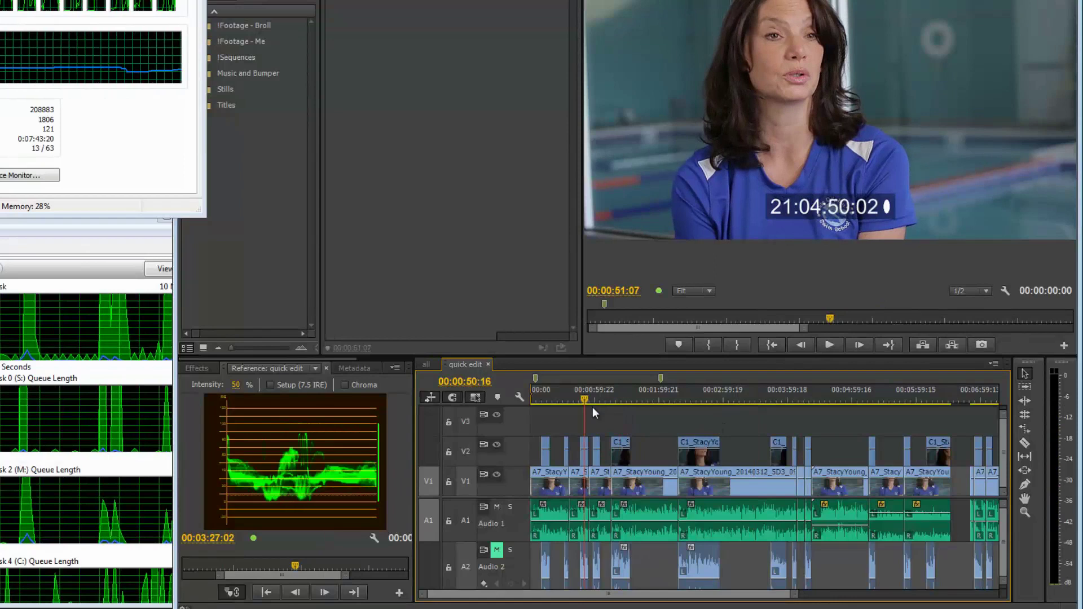
key("space")
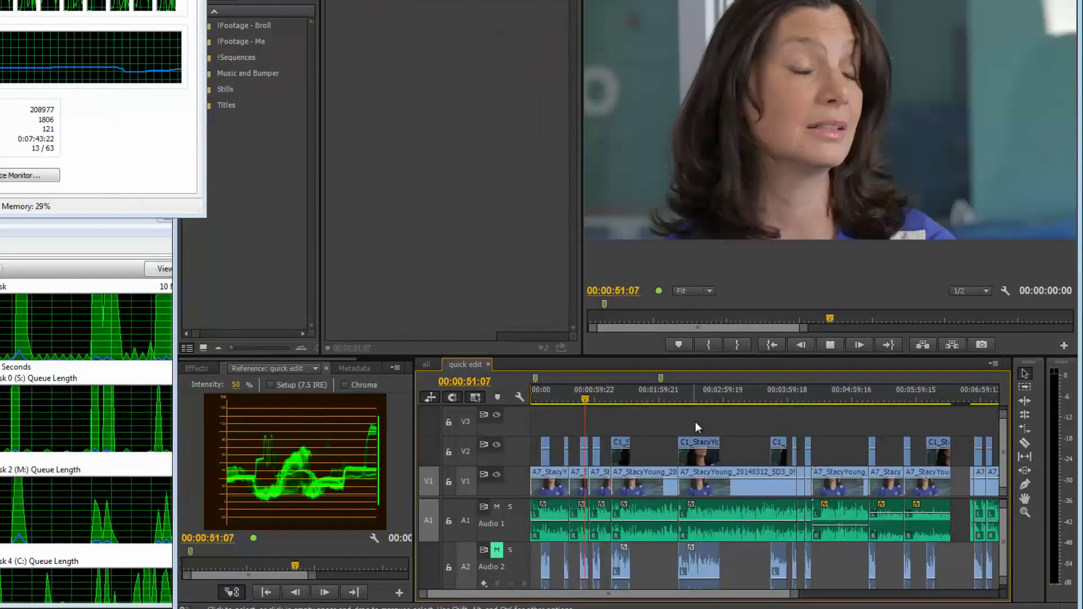
left_click(838, 399)
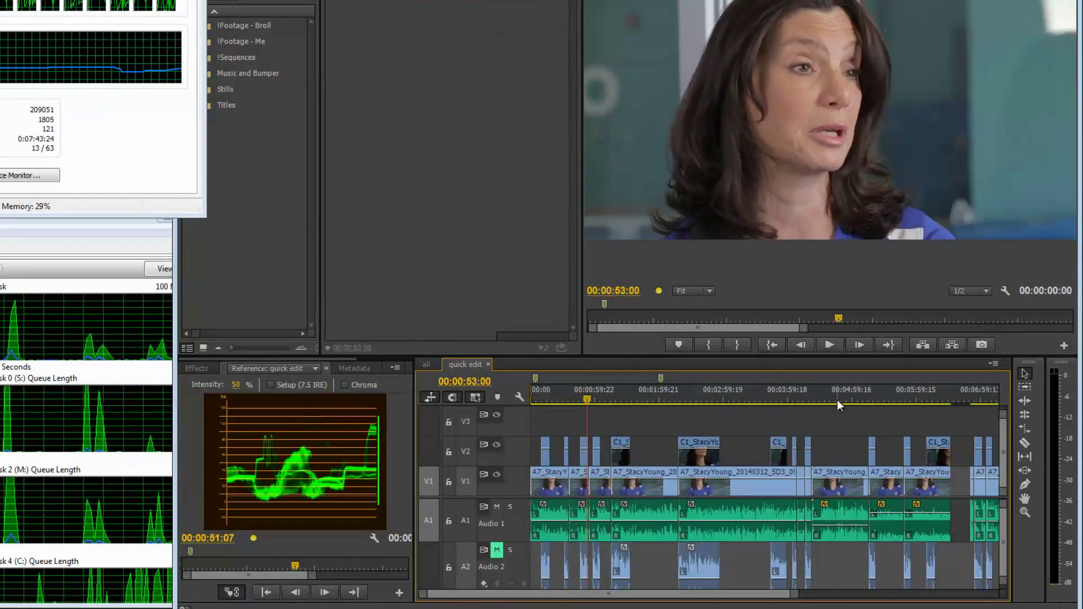
key("space")
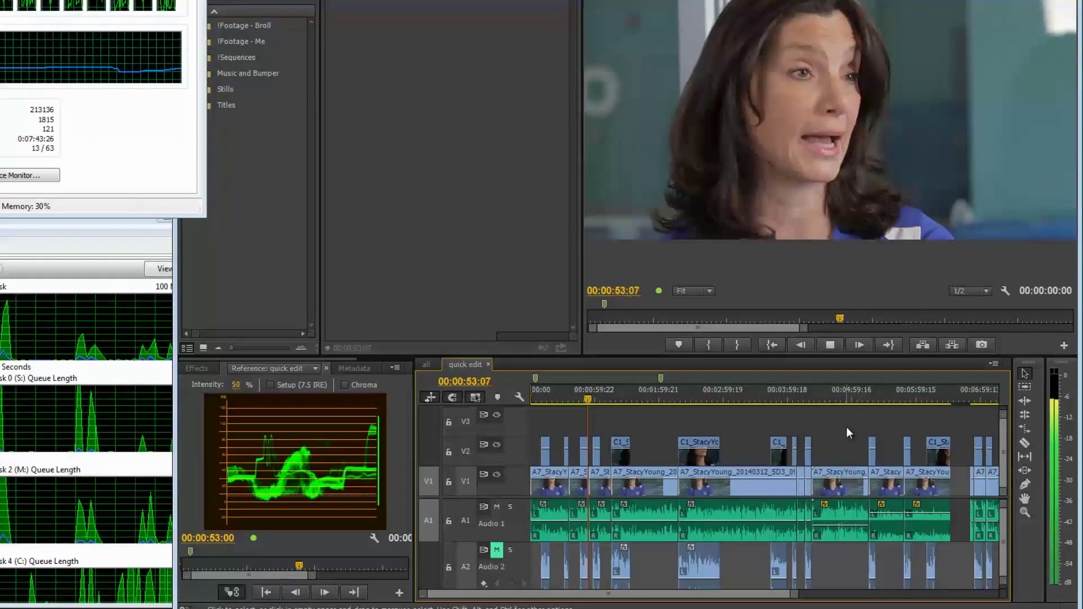
key("space")
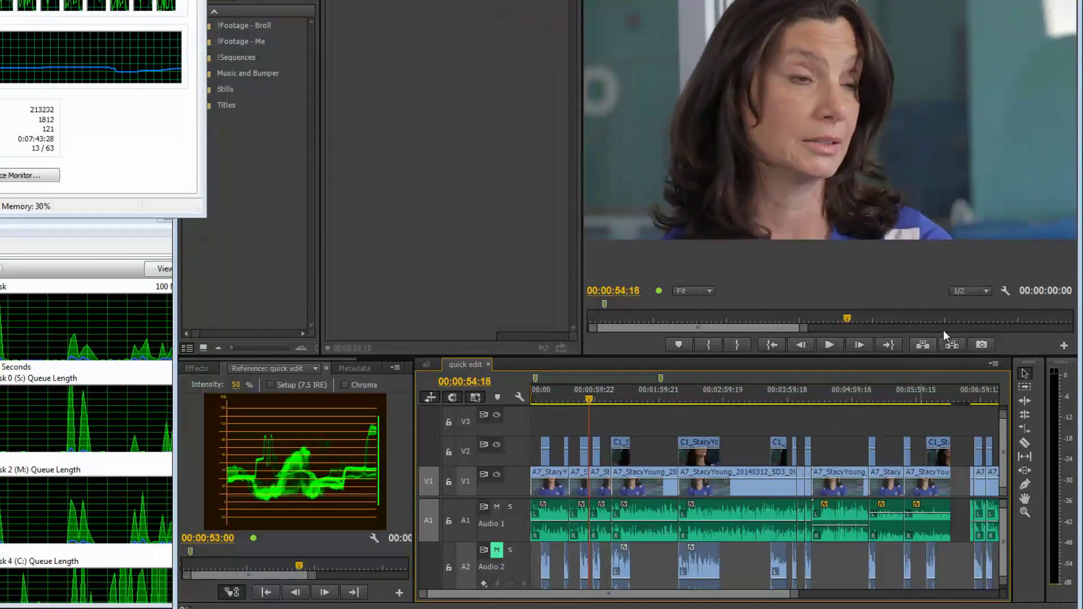
left_click(973, 290)
left_click(972, 303)
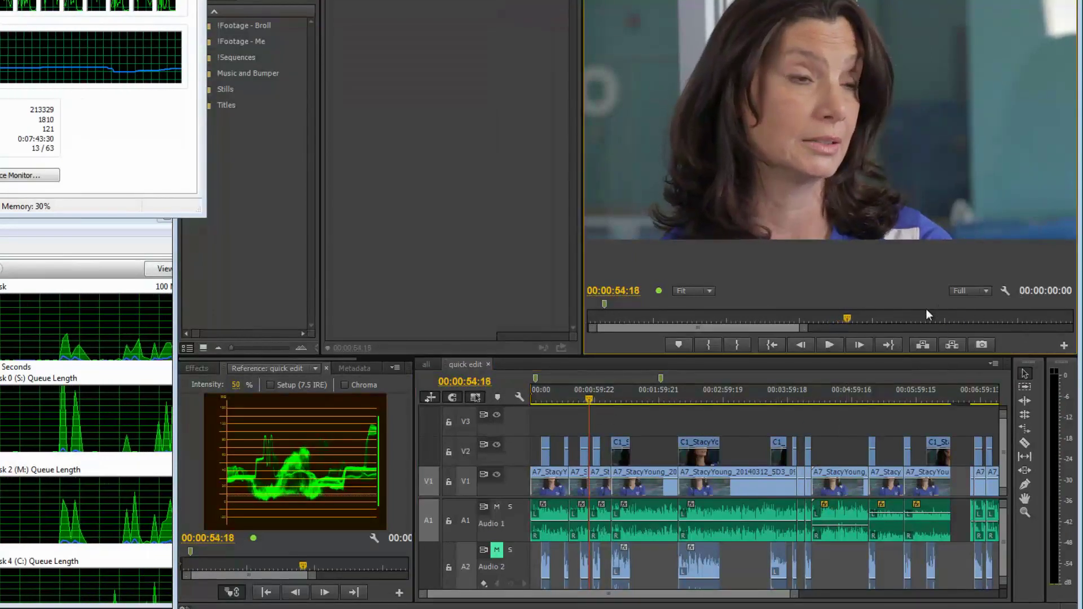